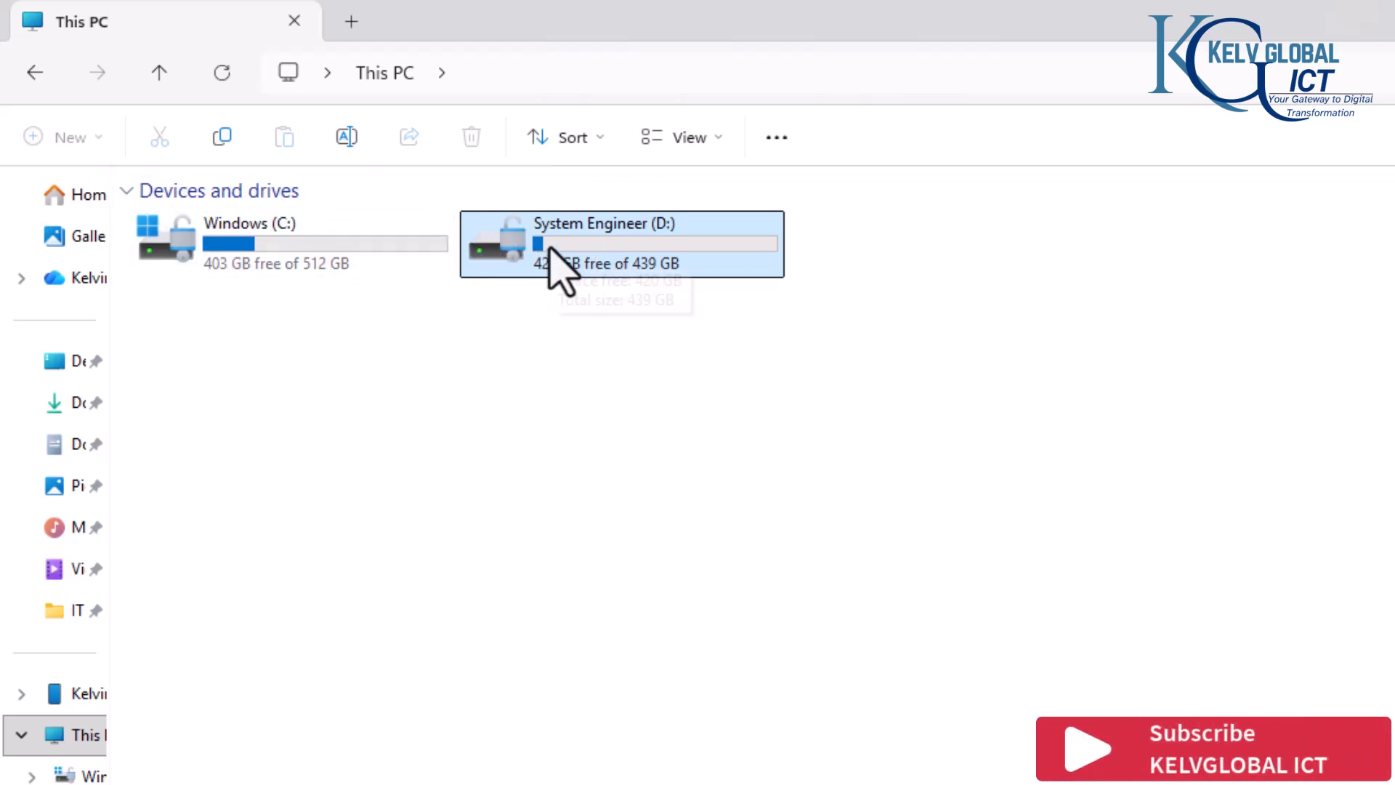
Step: Check the installer ISO files in the Software Downloads folder on the D: drive and return to the drive's root
double_click(592, 253)
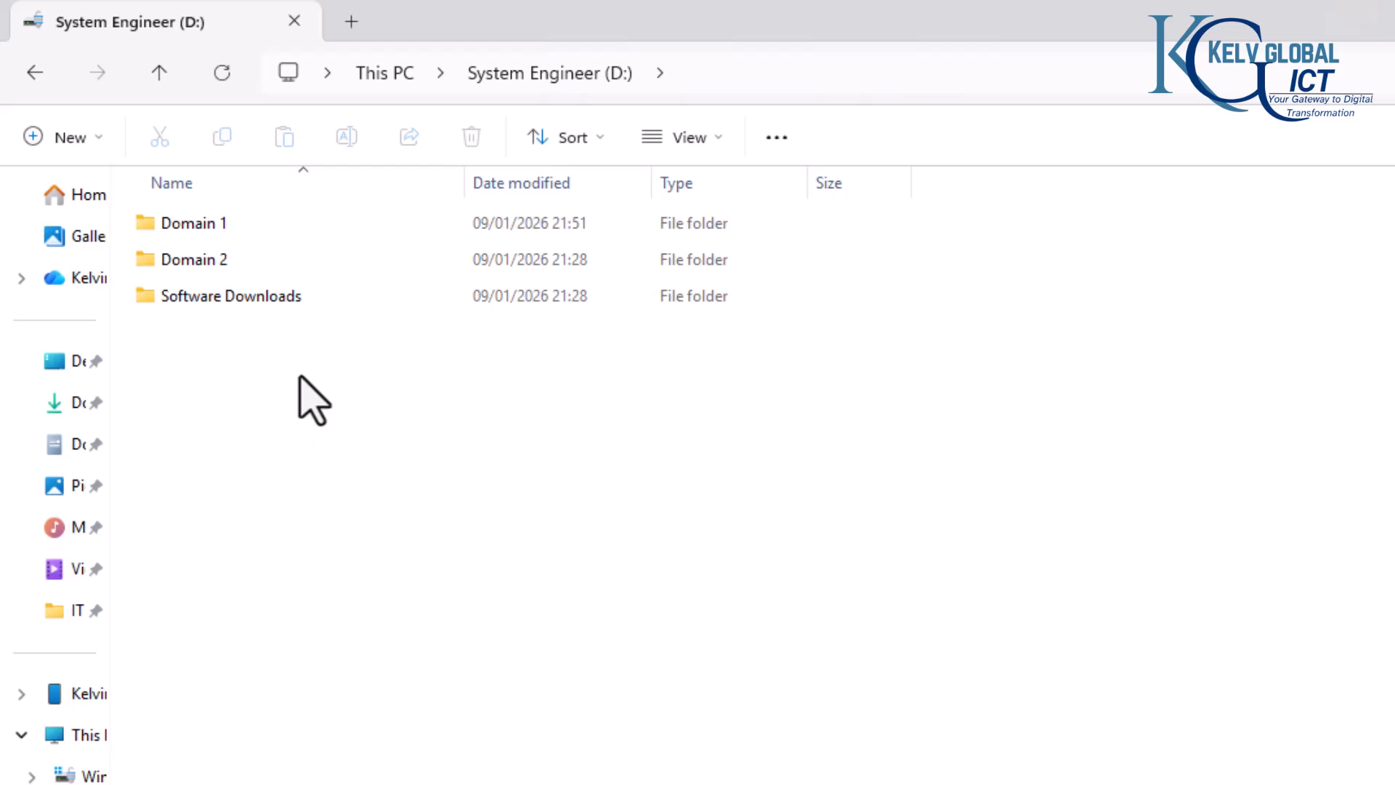
double_click(271, 296)
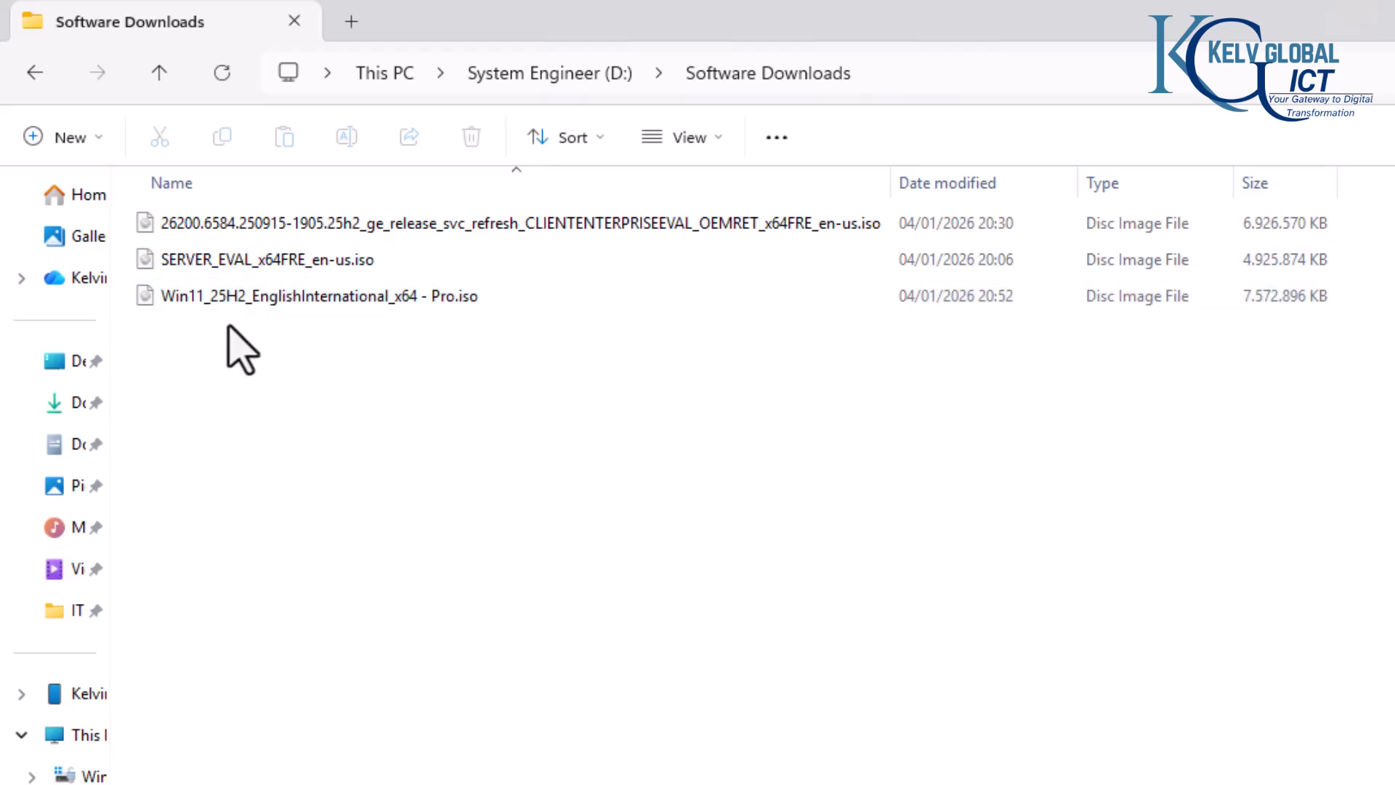
click(34, 72)
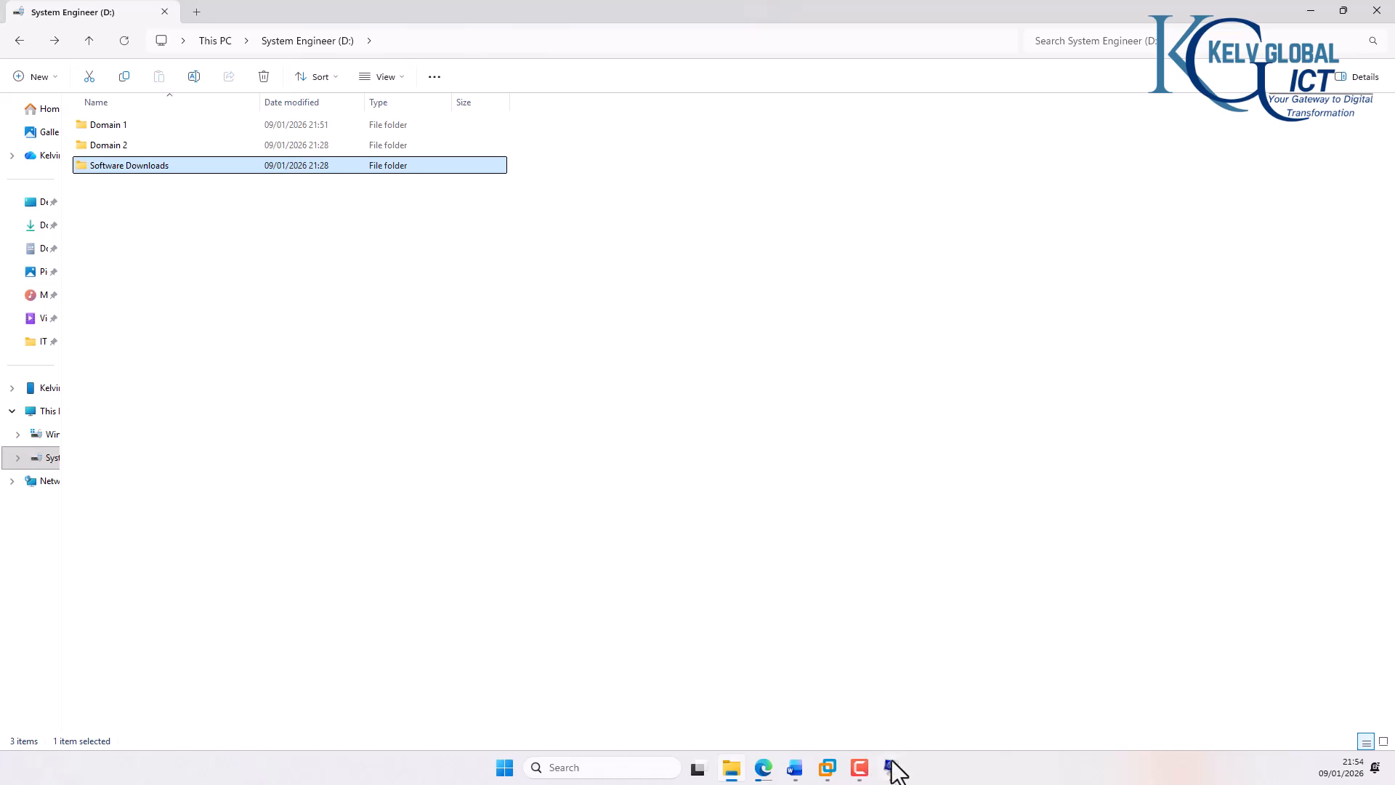
Step: Review the host's installed physical memory in System Information, then close it
click(891, 768)
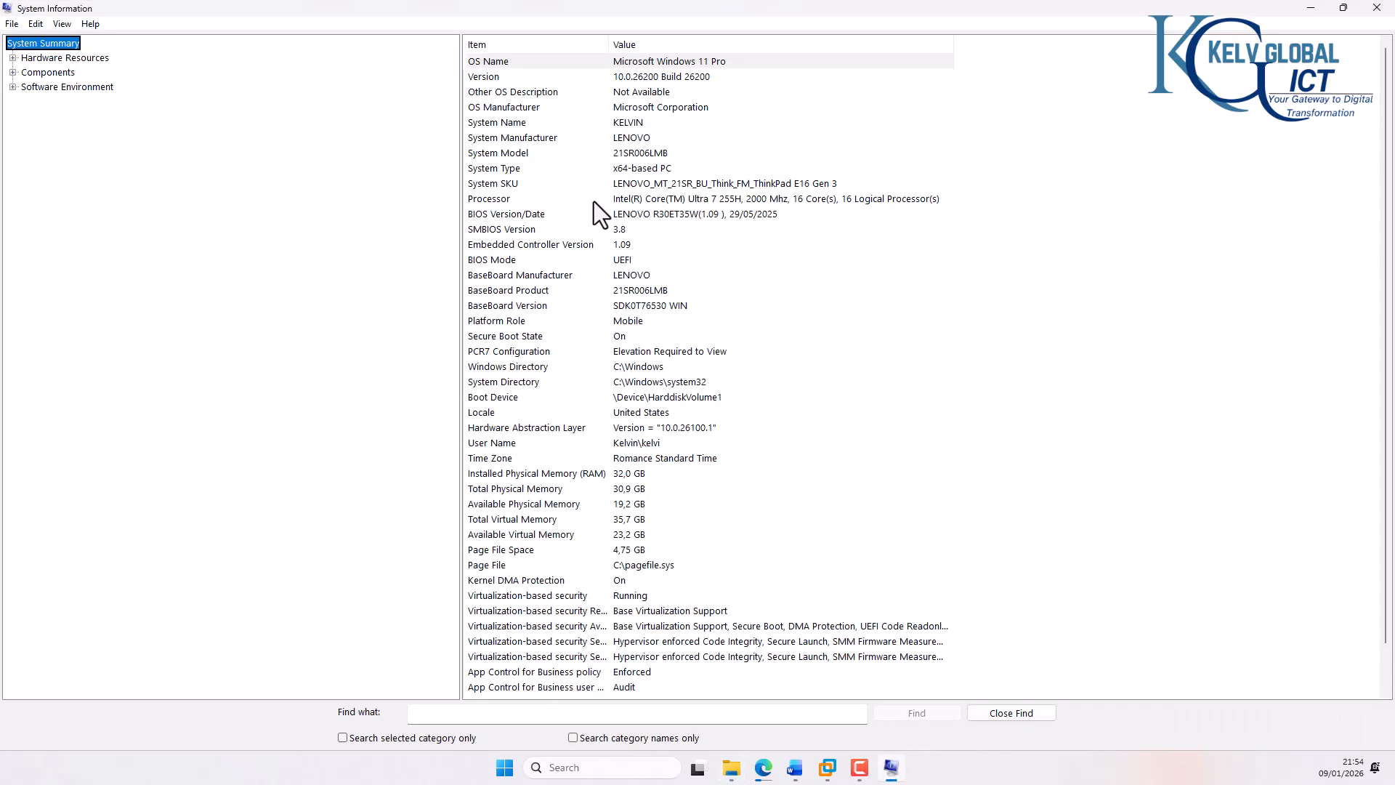
click(625, 473)
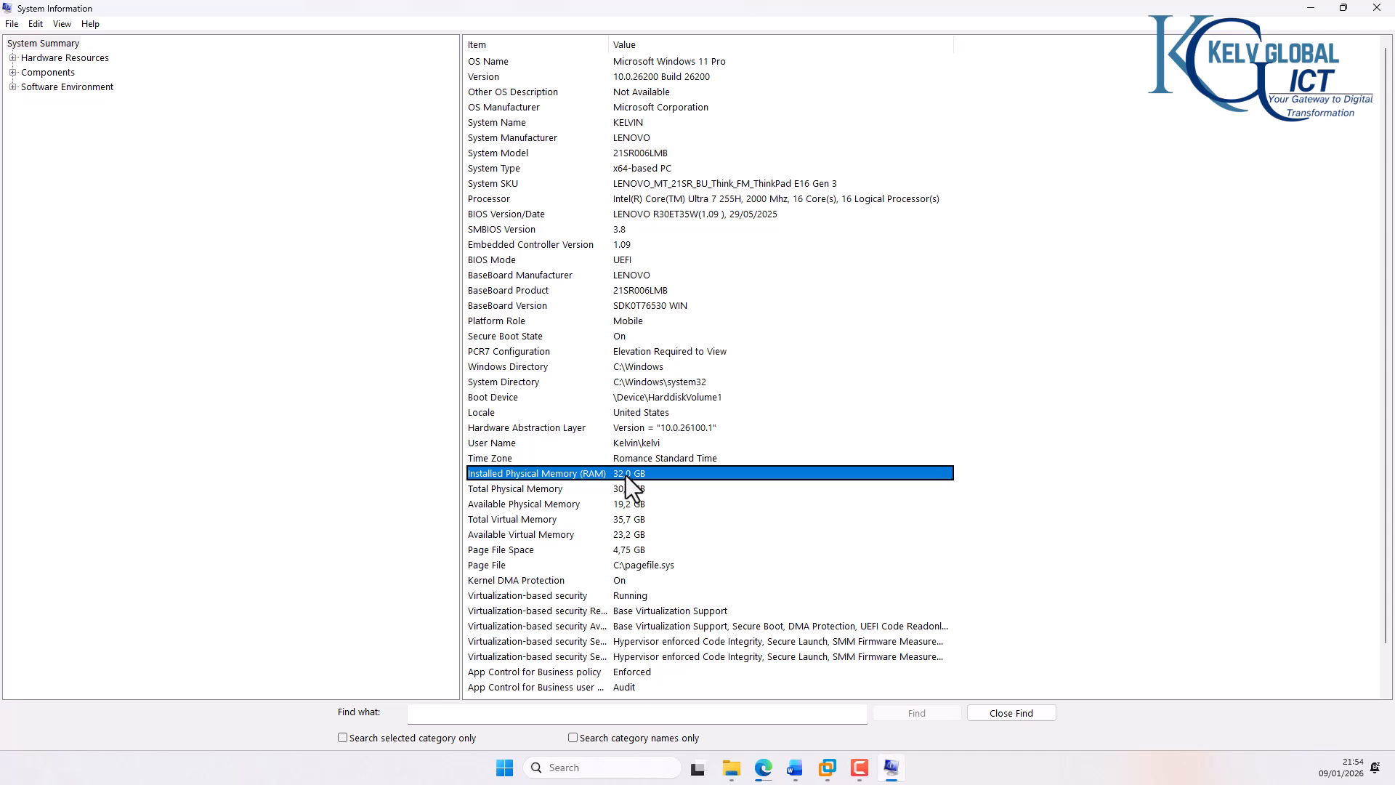
click(1376, 7)
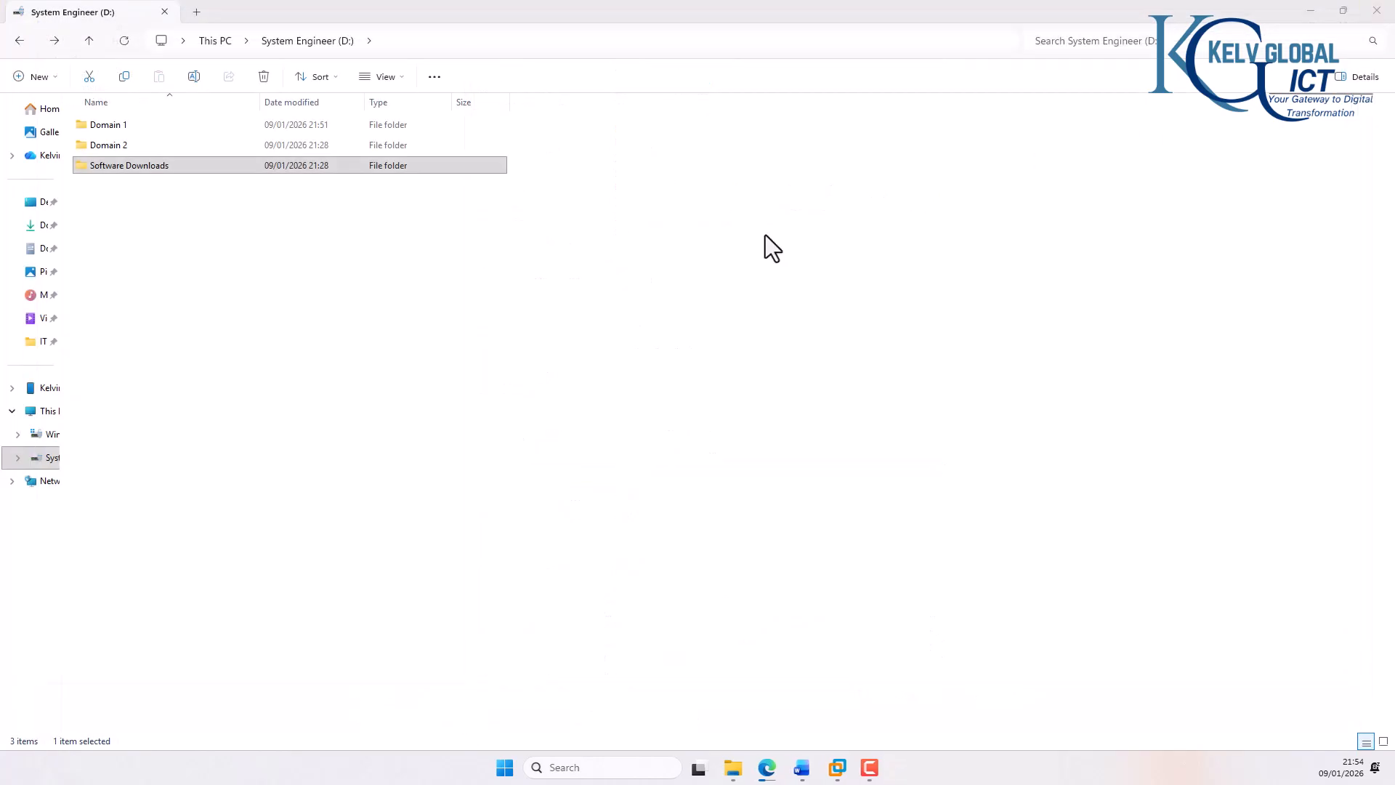
Step: Switch to VMware Workstation and start a new virtual machine with the Typical configuration and a blank hard disk instead of installation media
click(842, 768)
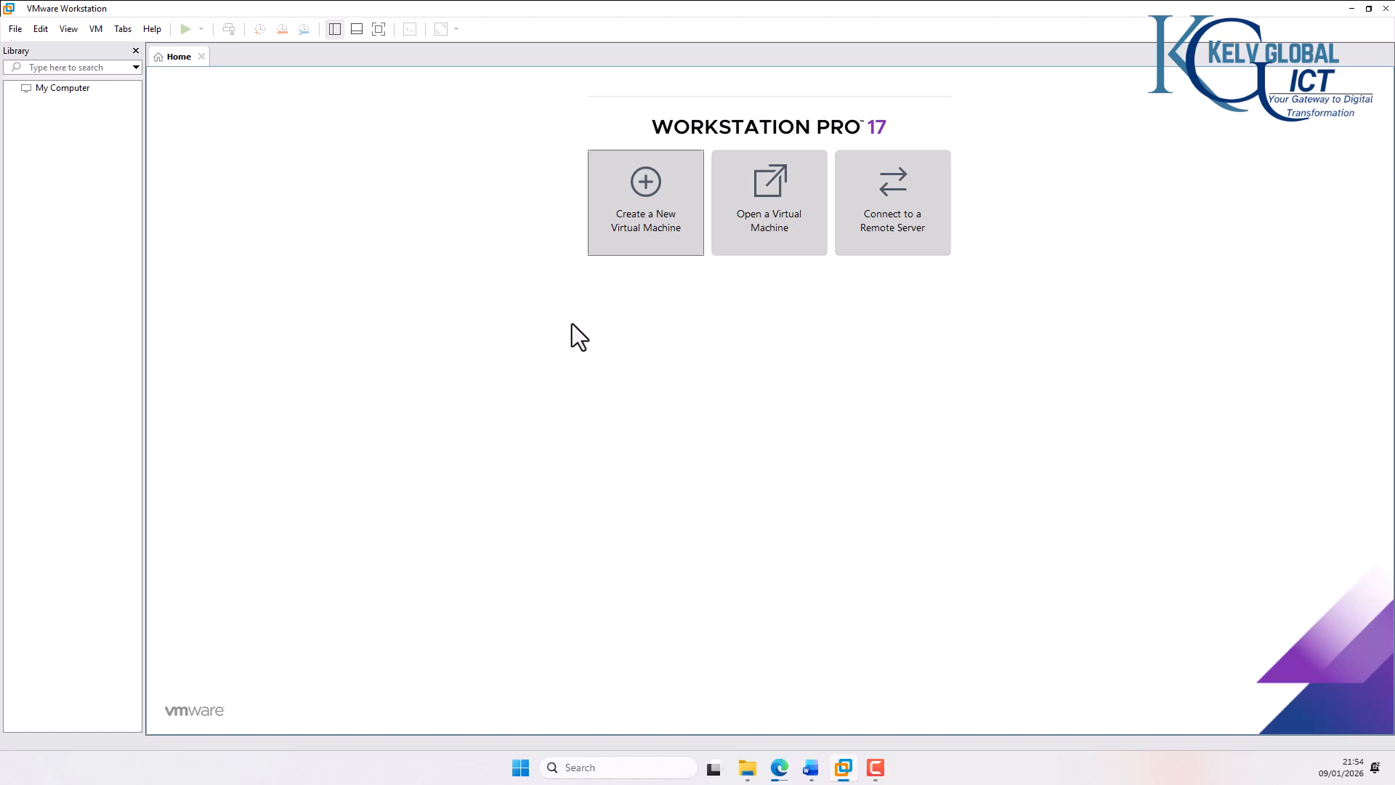
click(638, 246)
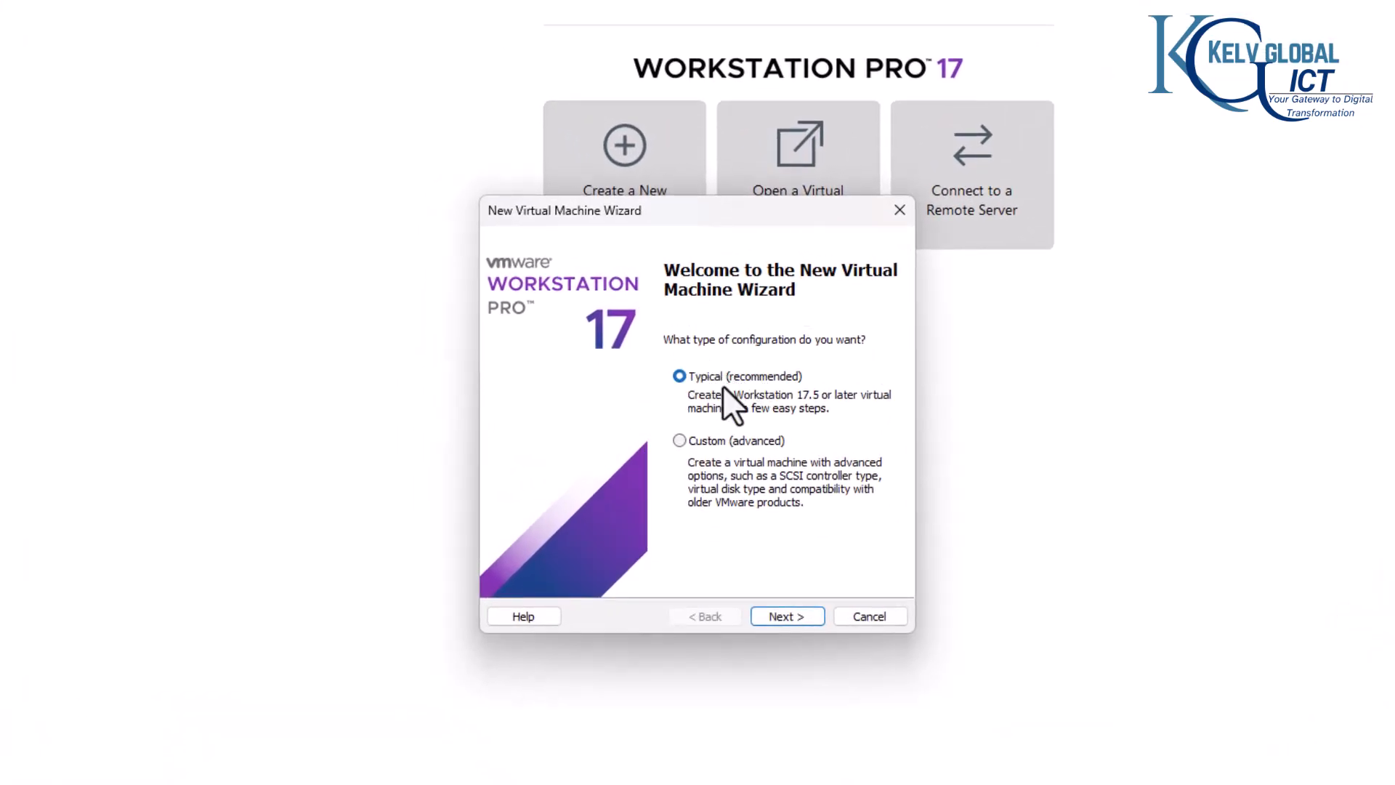
click(786, 617)
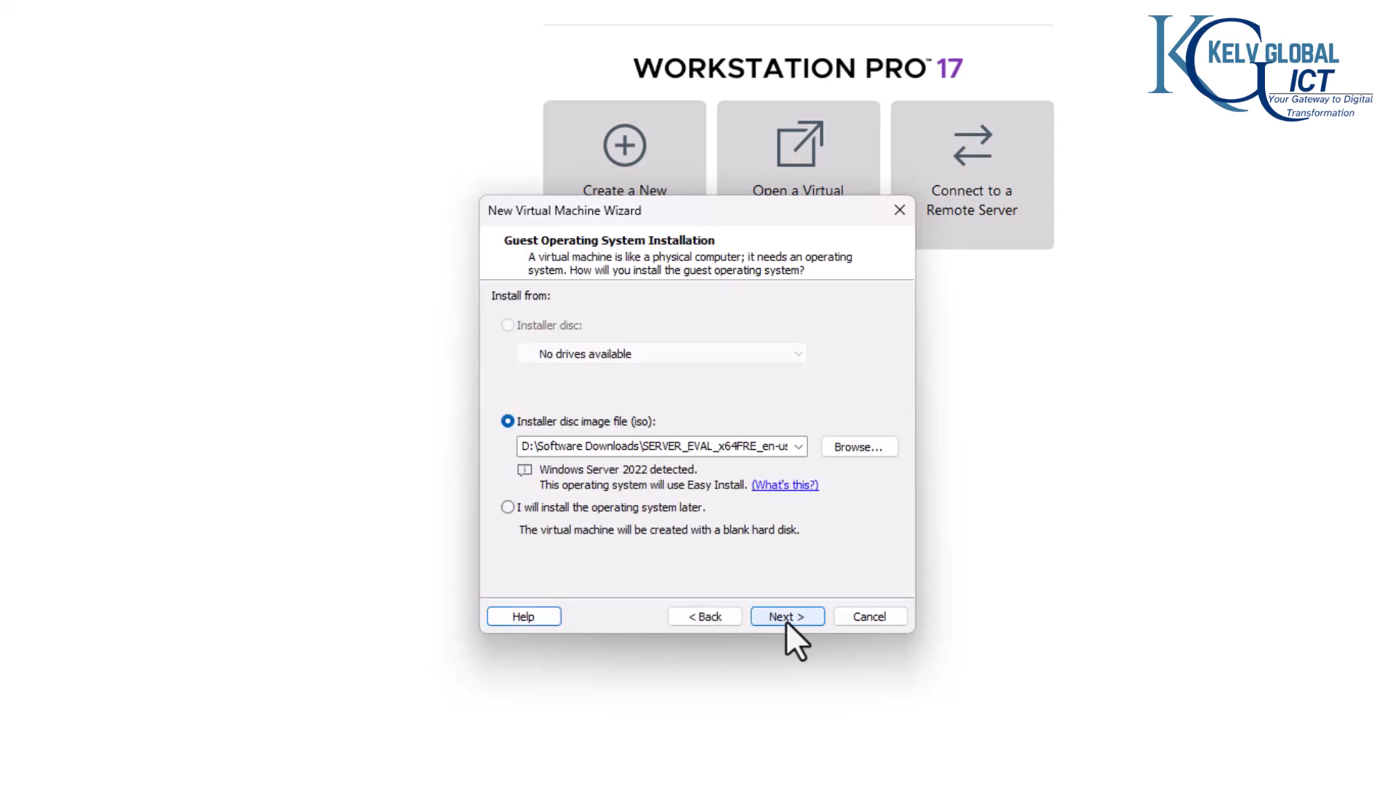
click(569, 511)
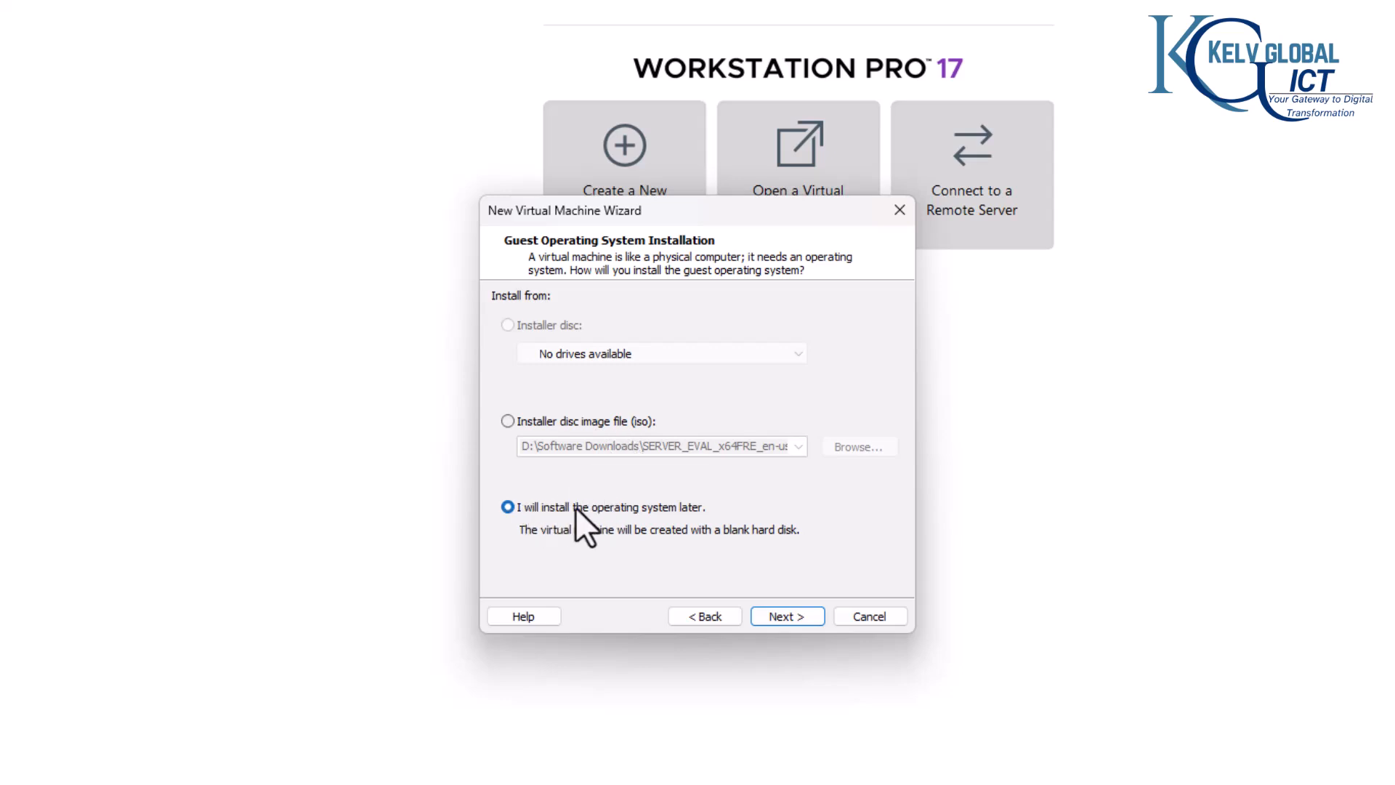
click(786, 616)
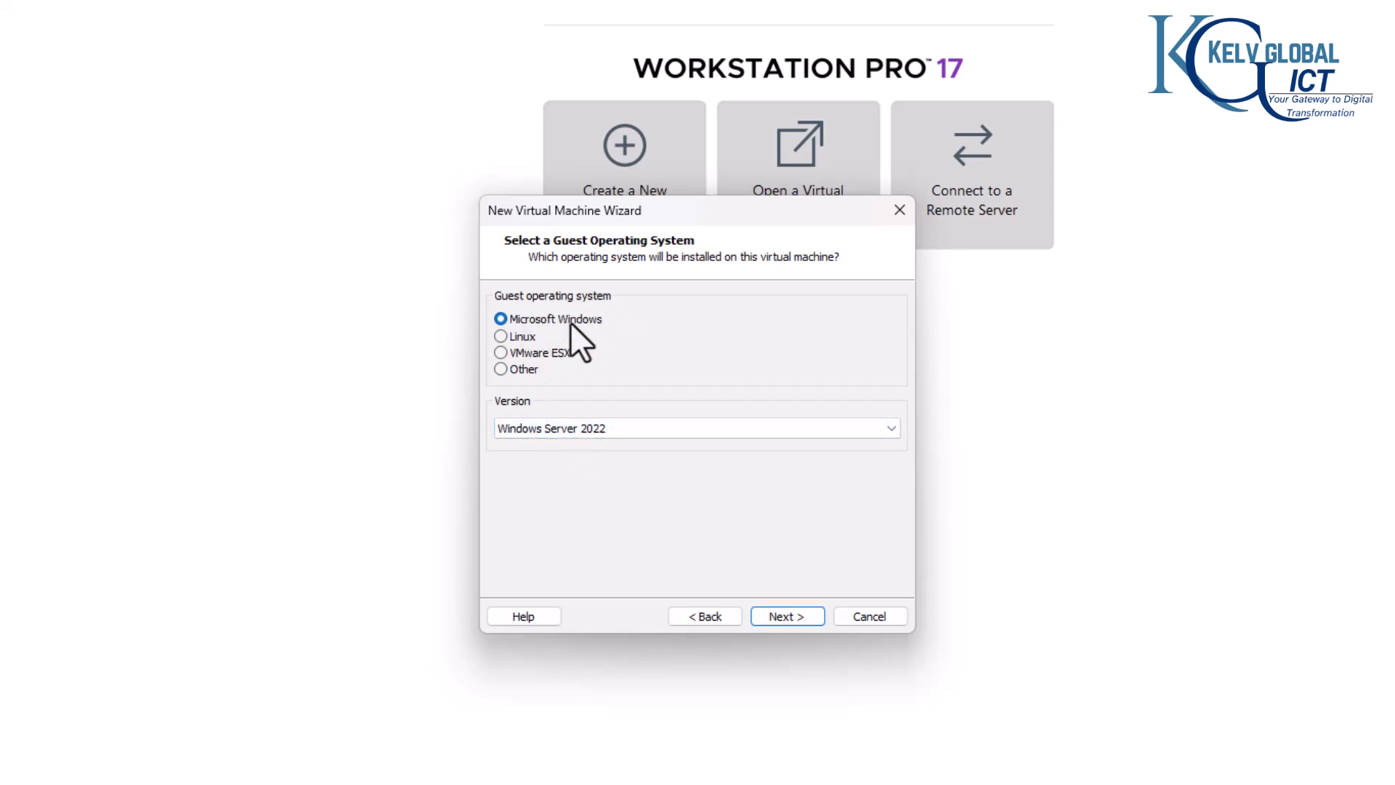
Step: Set the guest operating system version to Windows Server 2025 for the new virtual machine
click(605, 428)
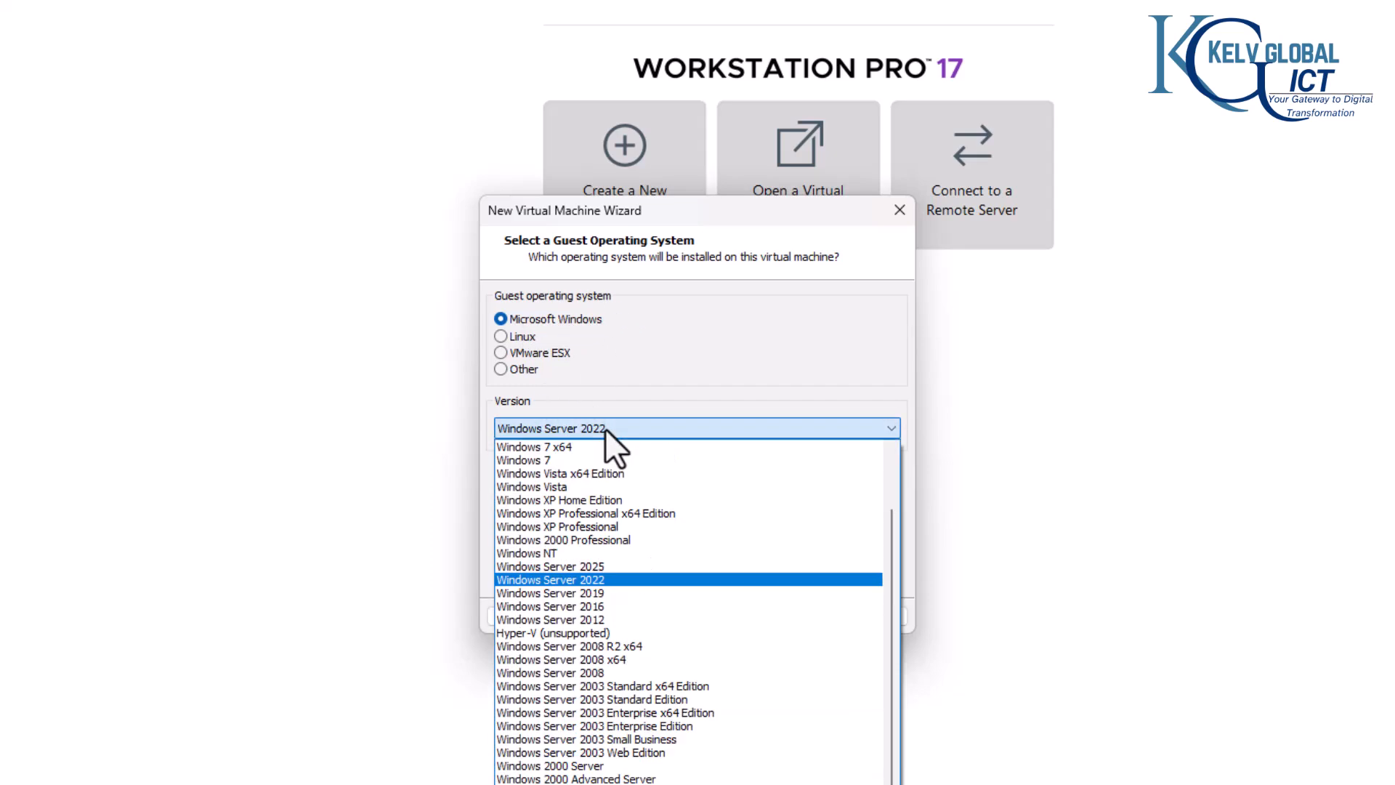
click(592, 566)
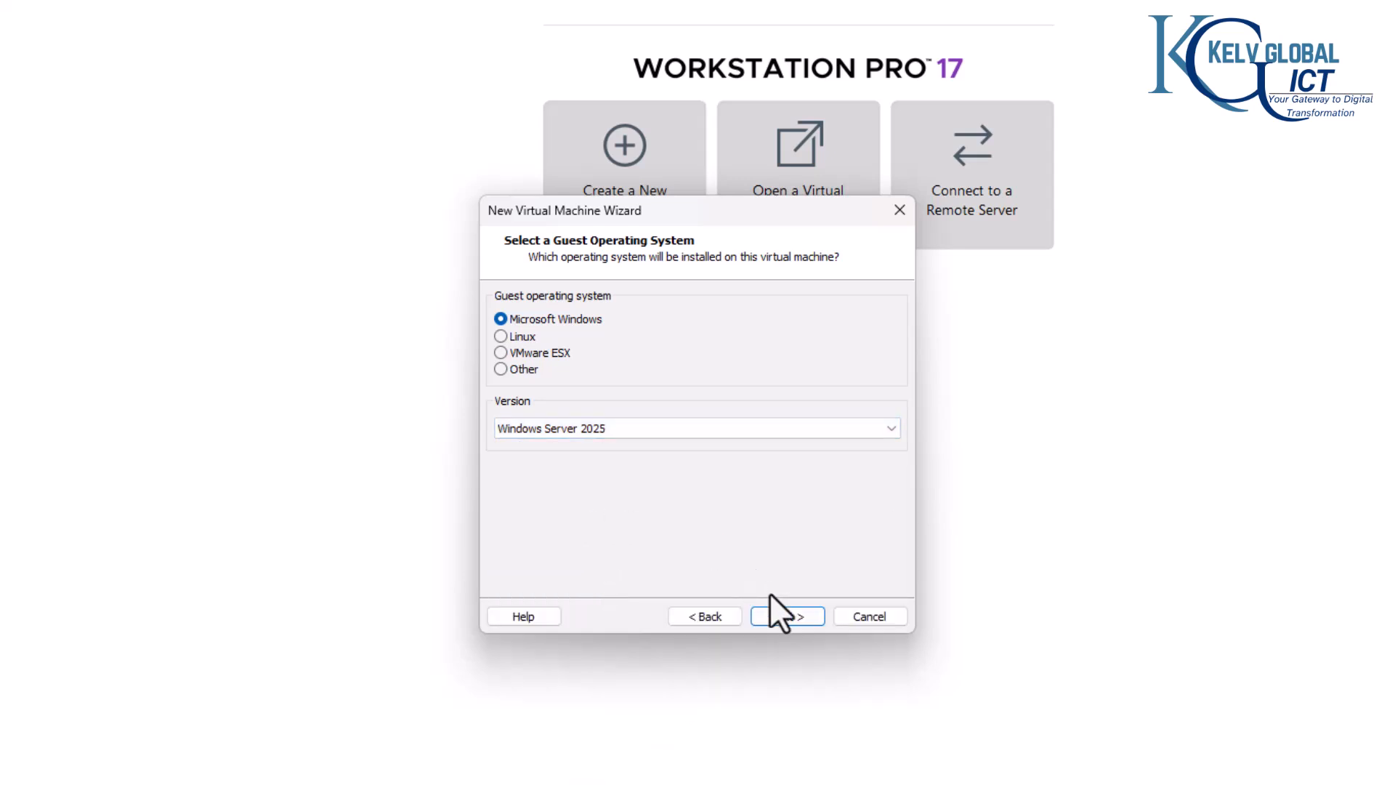
click(788, 616)
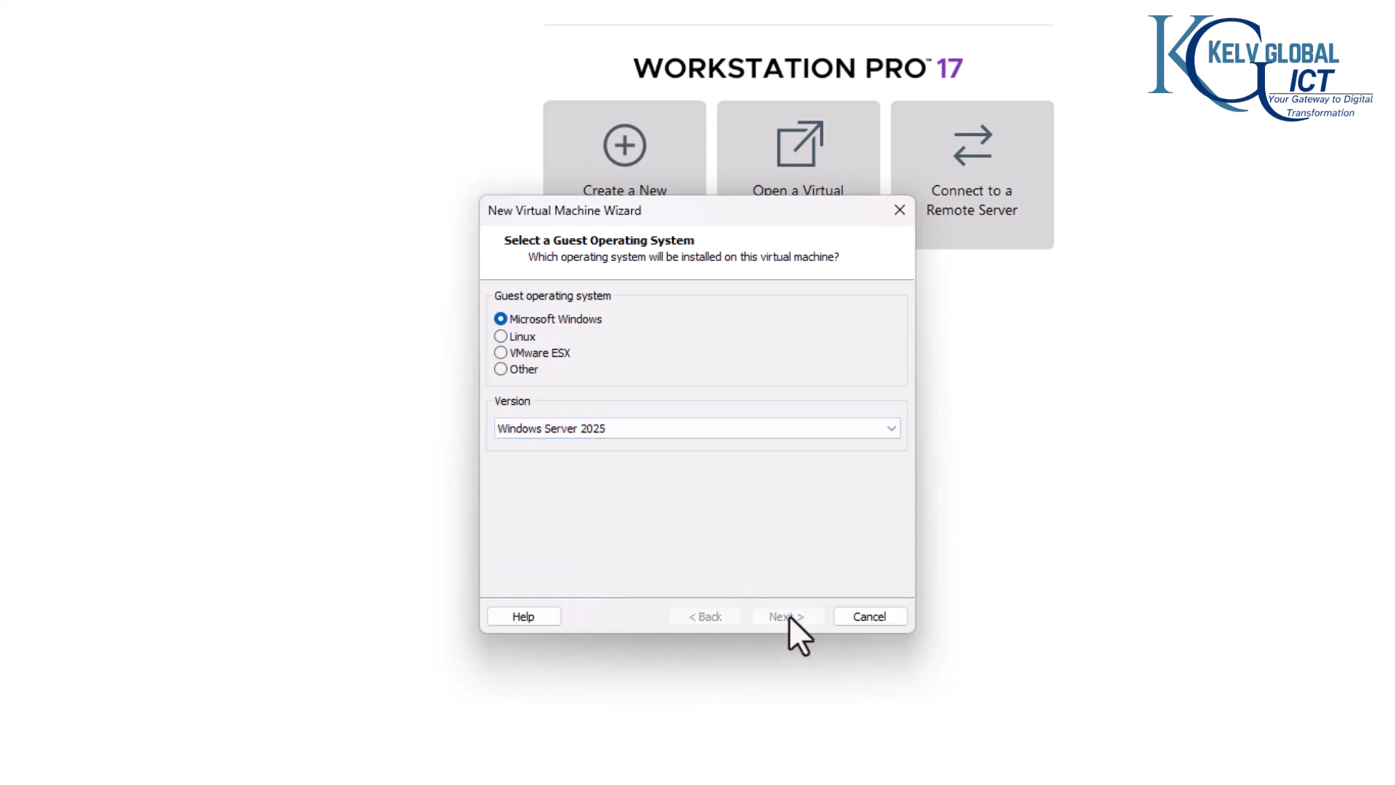
Step: Set the virtual machine's location to the Domain 1 folder on the D: drive
click(847, 382)
scroll(831, 417, down, 5)
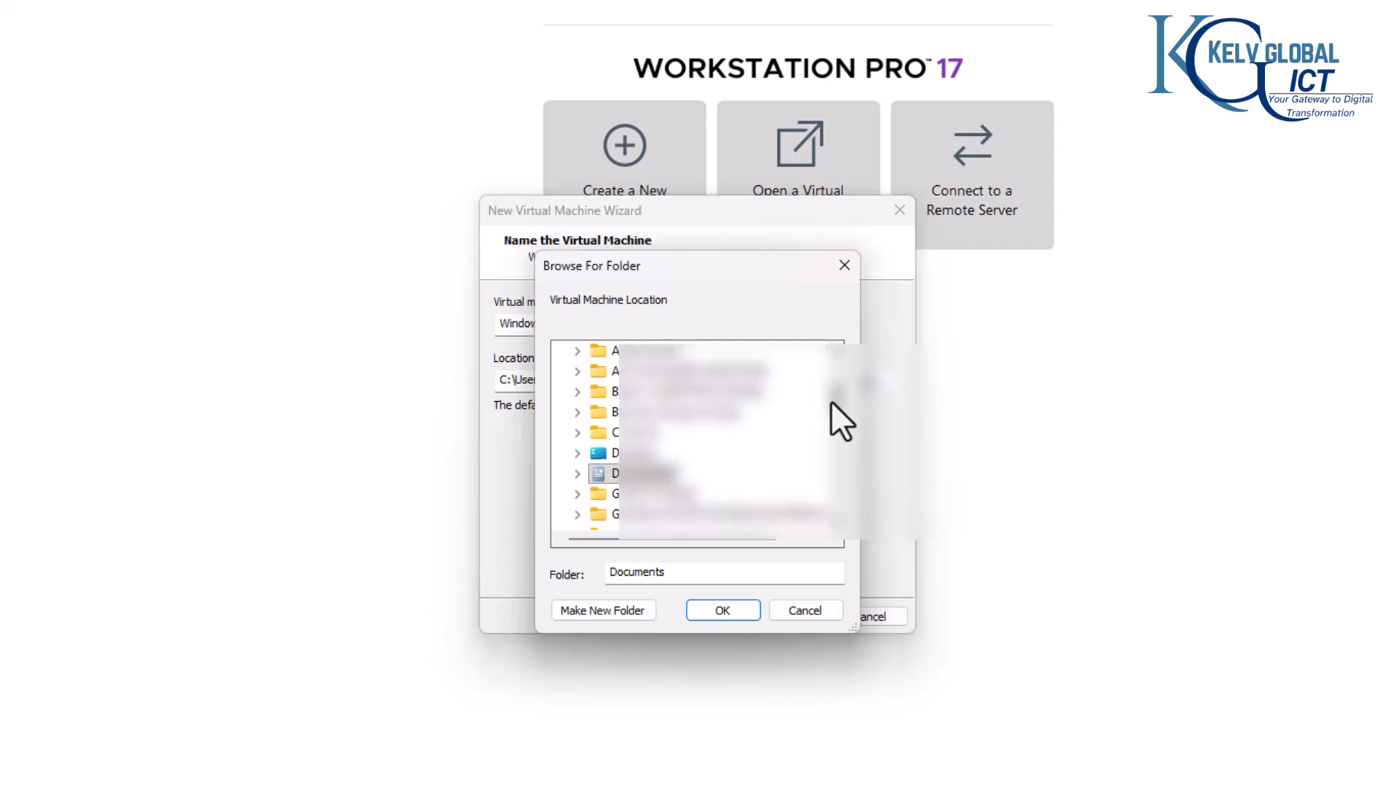
scroll(830, 456, down, 2)
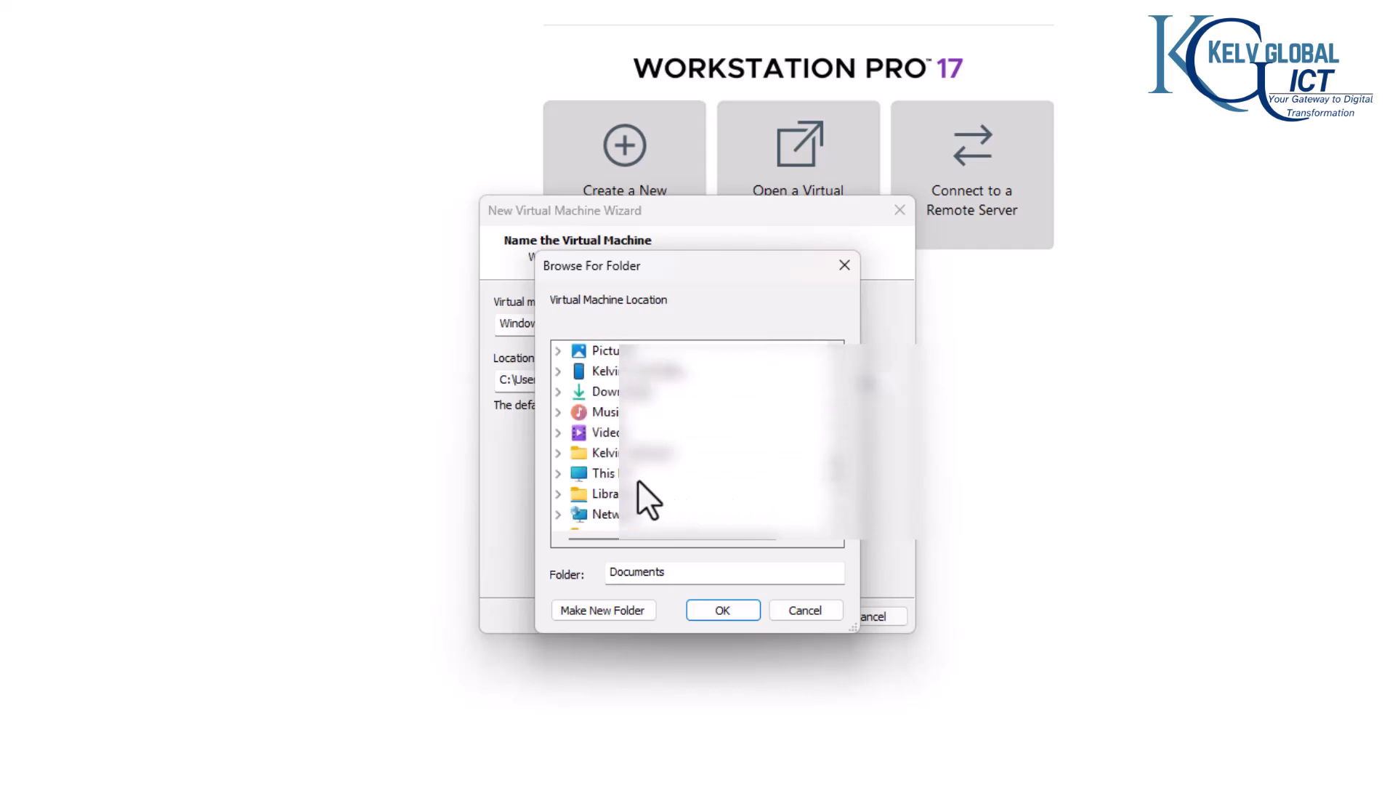
click(558, 473)
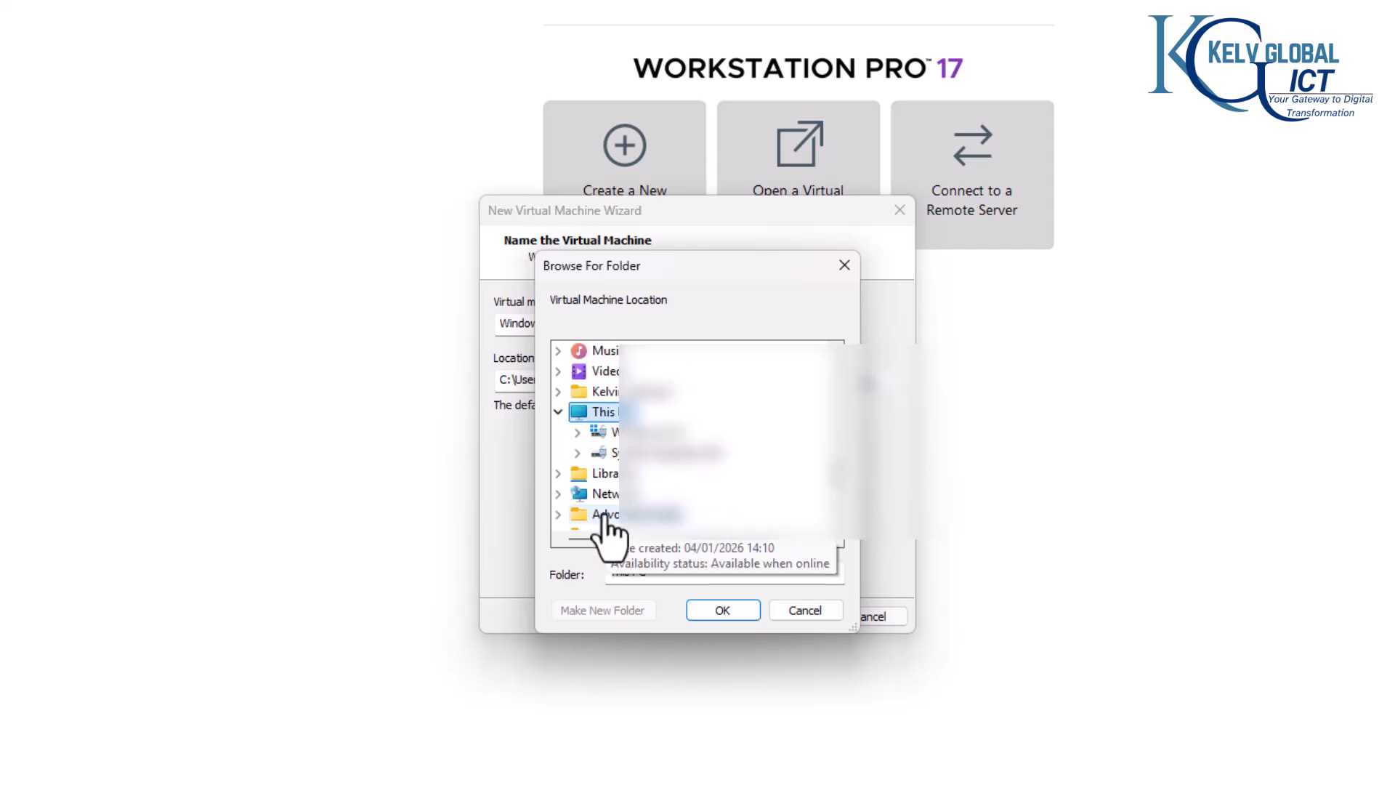
scroll(607, 465, down, 1)
click(577, 391)
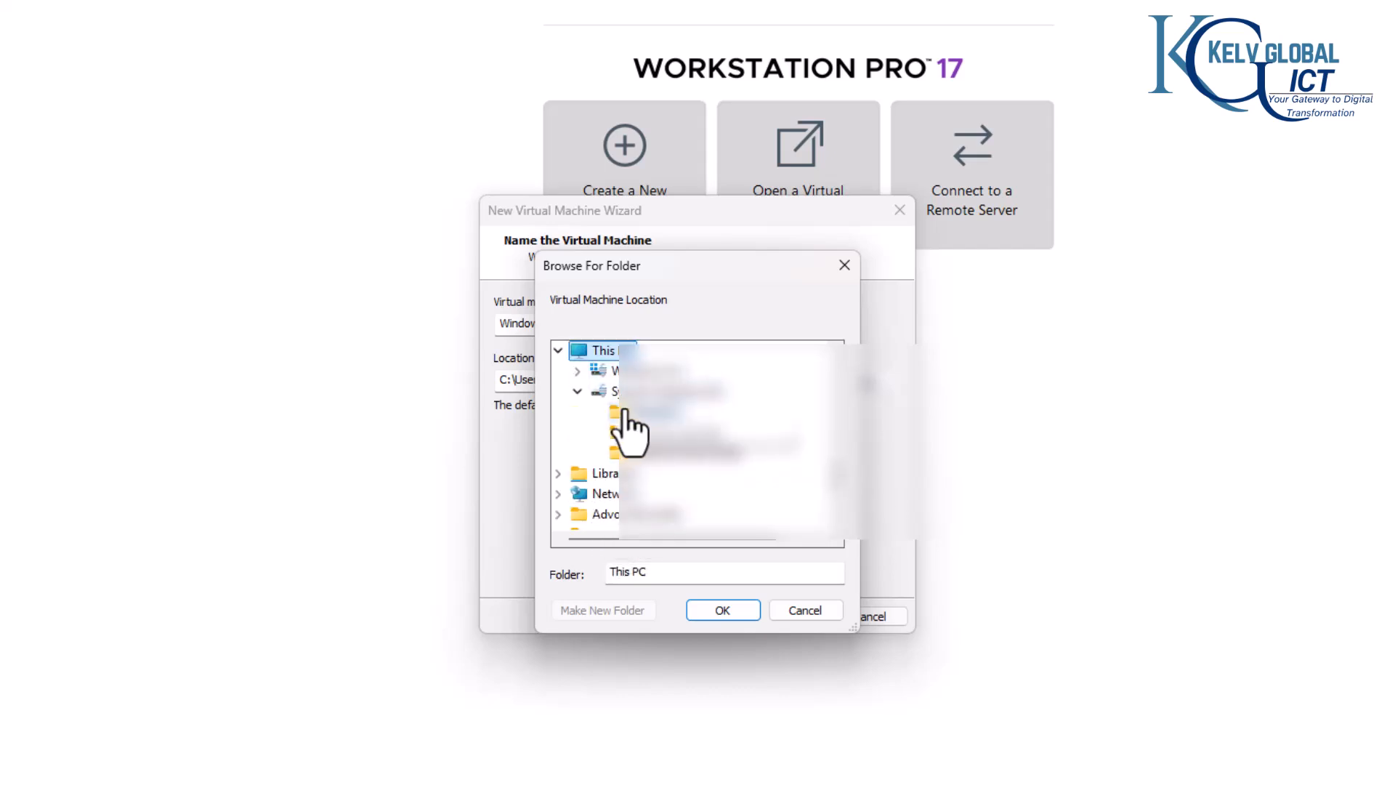
click(657, 411)
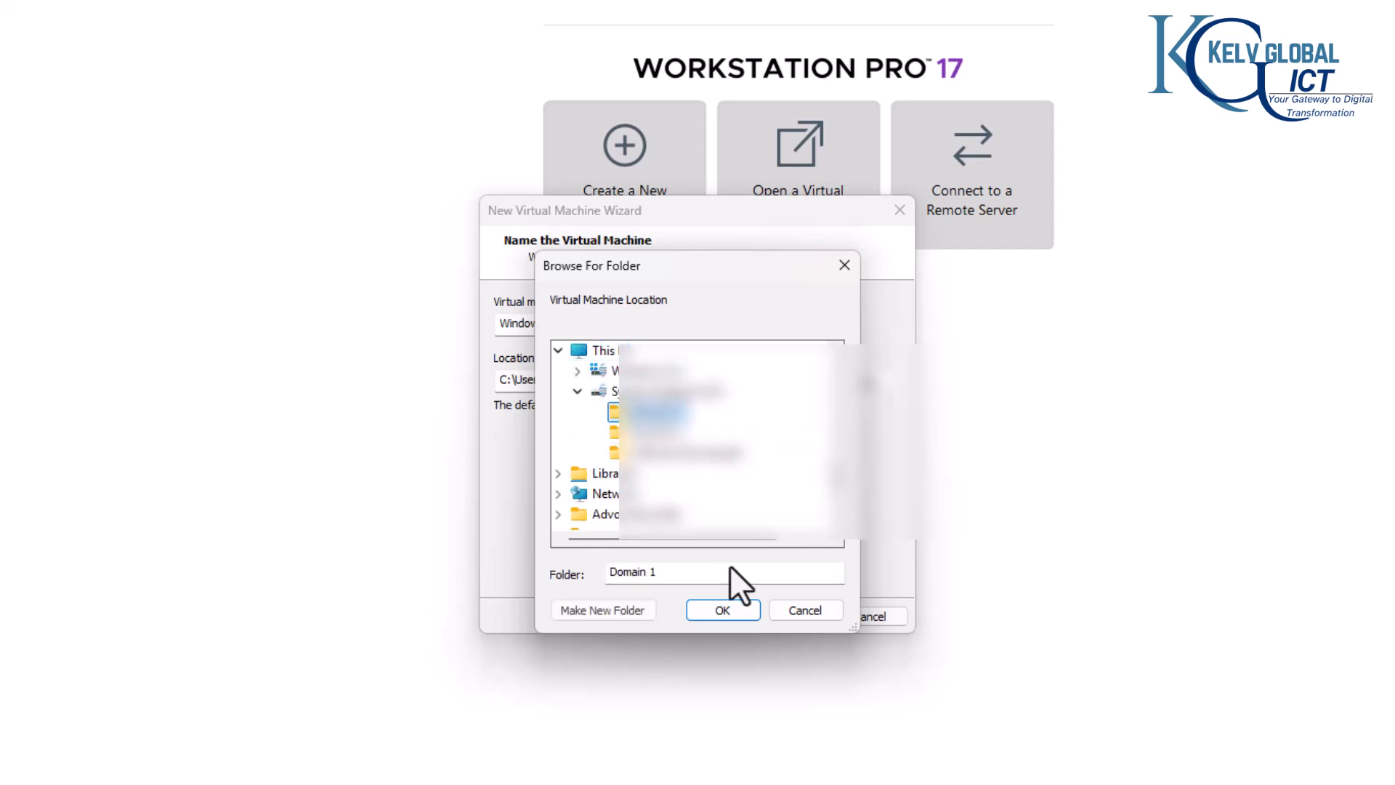
click(730, 609)
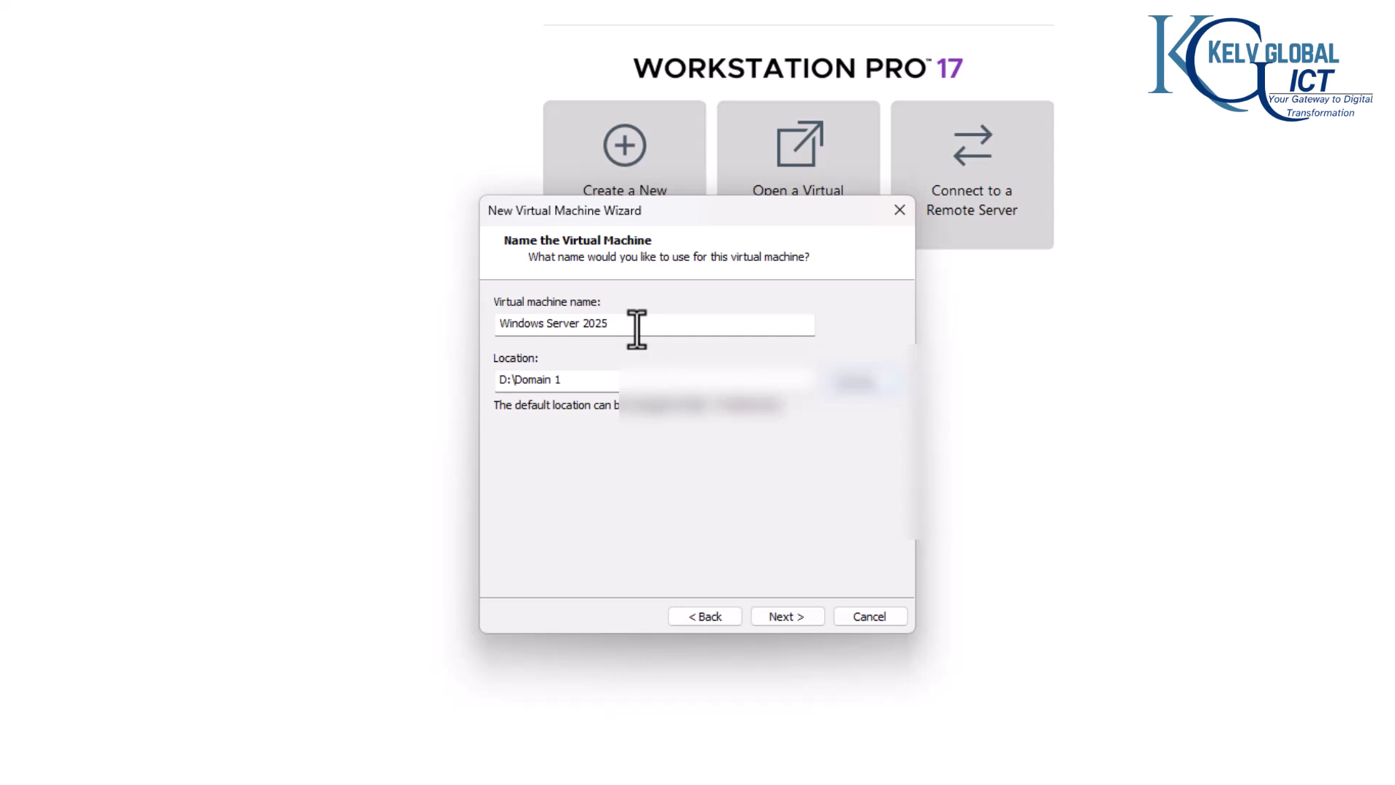
Step: Name the virtual machine LON-DC-01 and continue to the disk capacity settings
drag(636, 329, 489, 326)
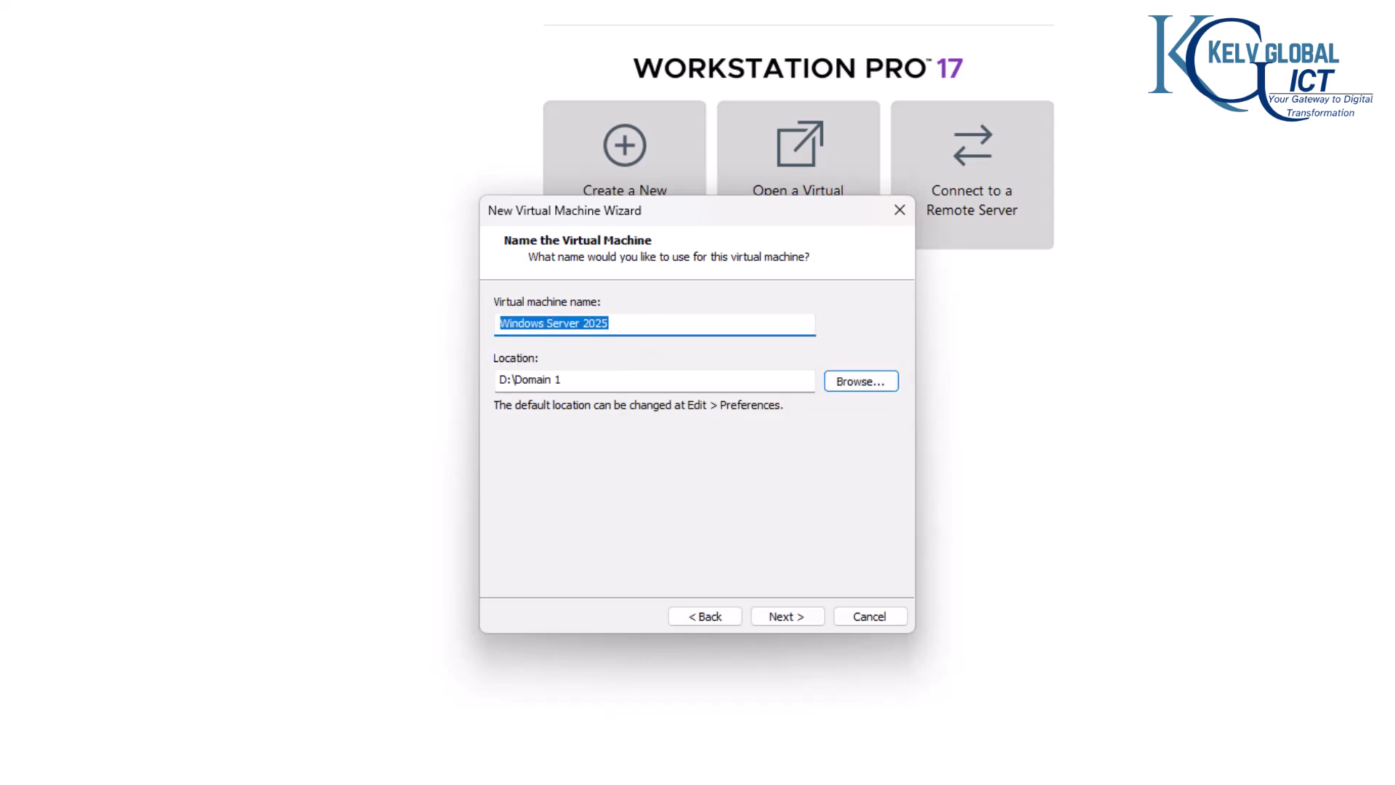
text(LON)
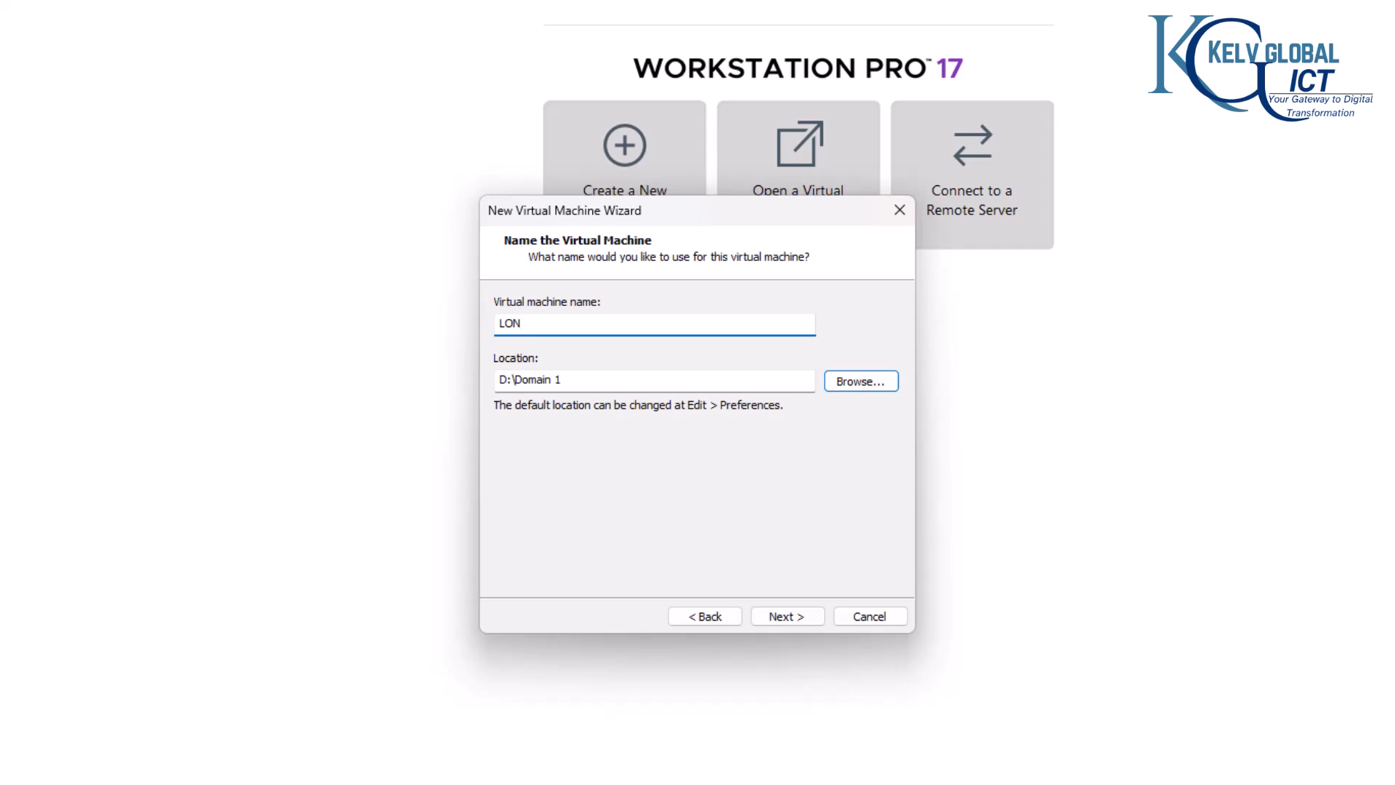
text(-DC-01)
drag(542, 331, 525, 327)
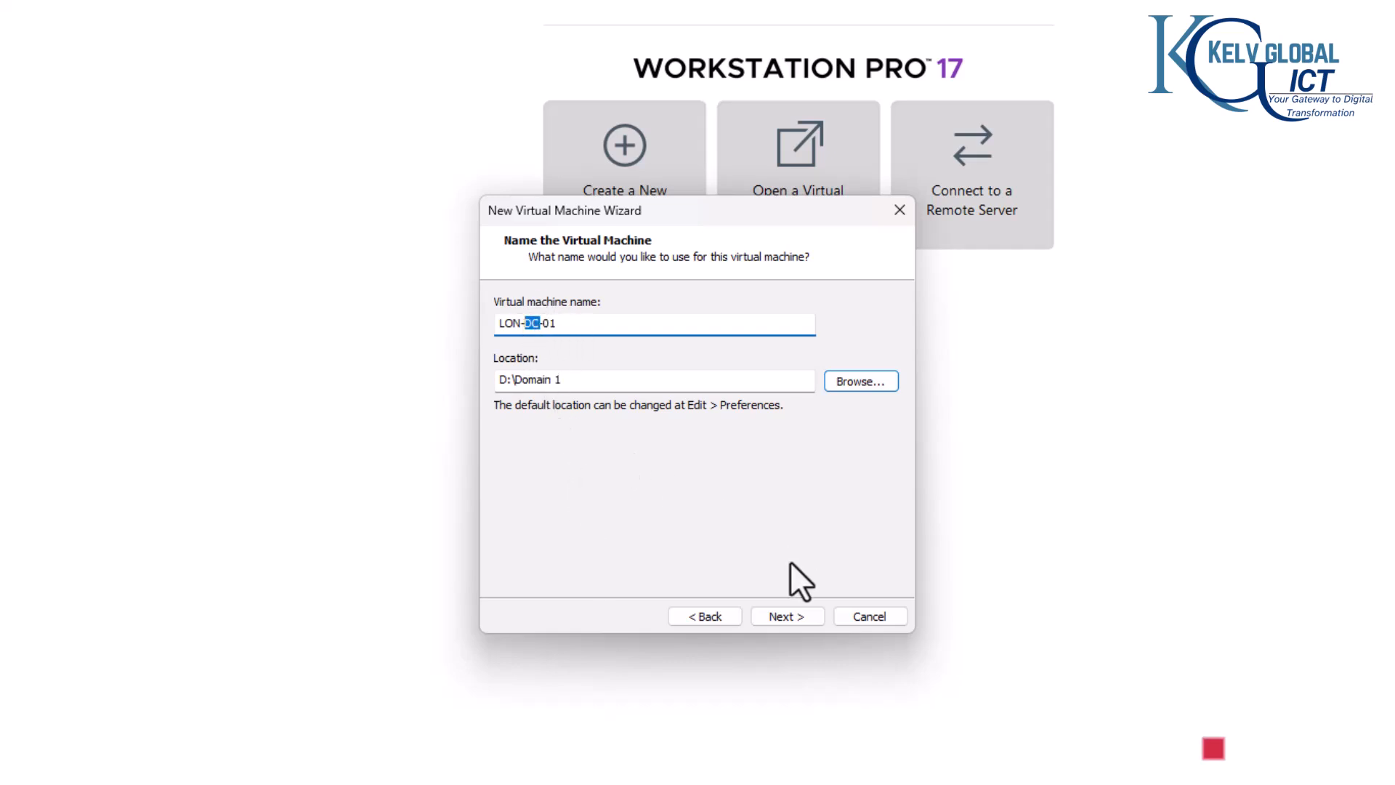
click(792, 612)
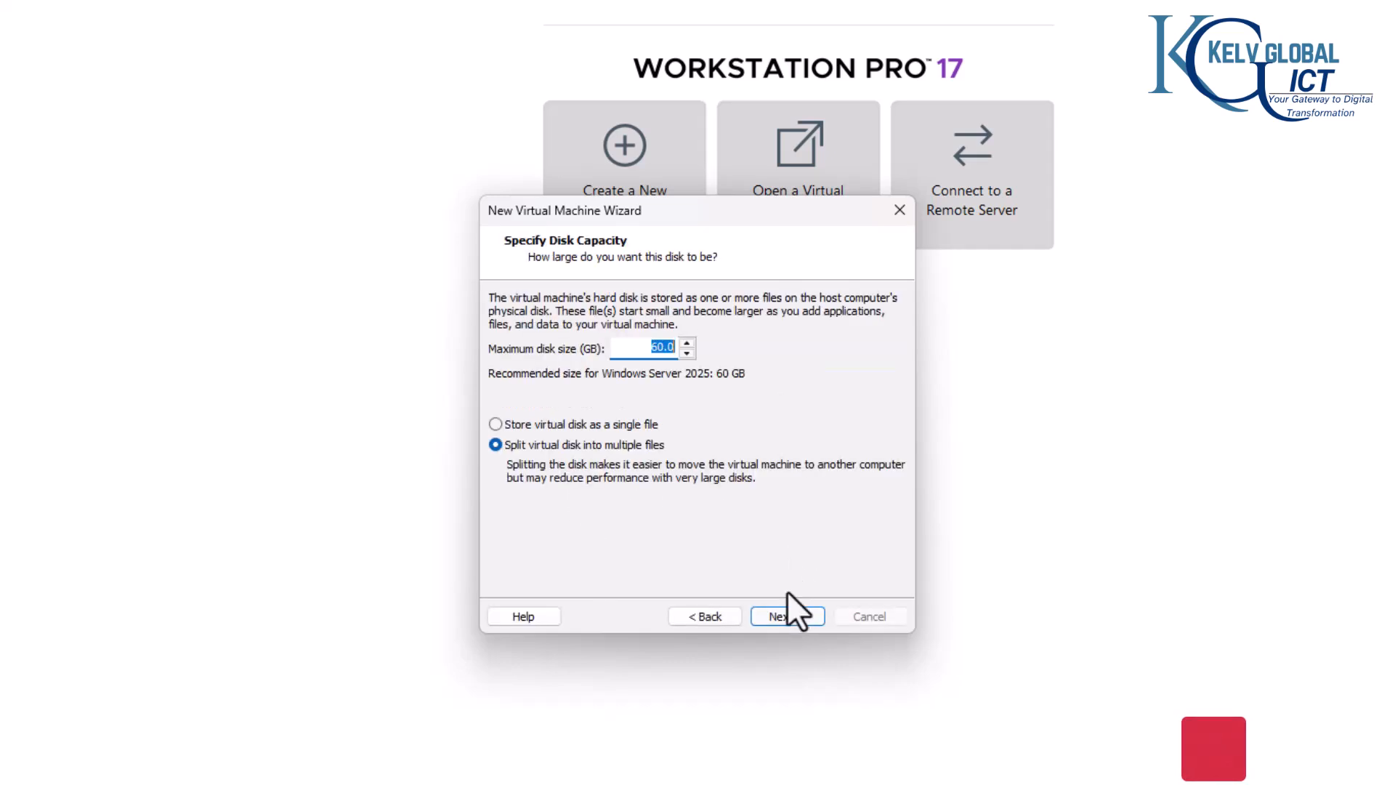
Step: Store the virtual disk as a single file with a maximum size of 100 GB
click(536, 425)
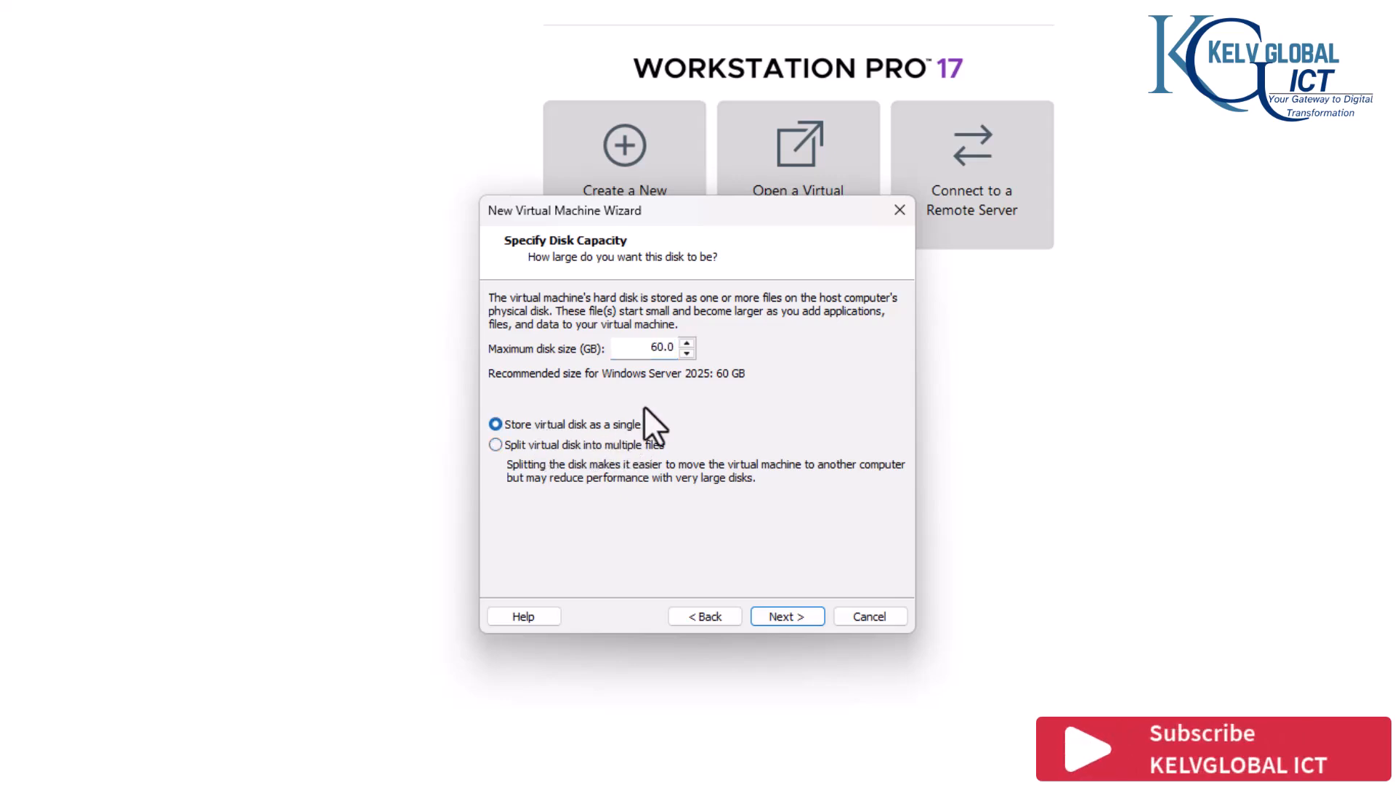
drag(639, 349, 755, 353)
text(100)
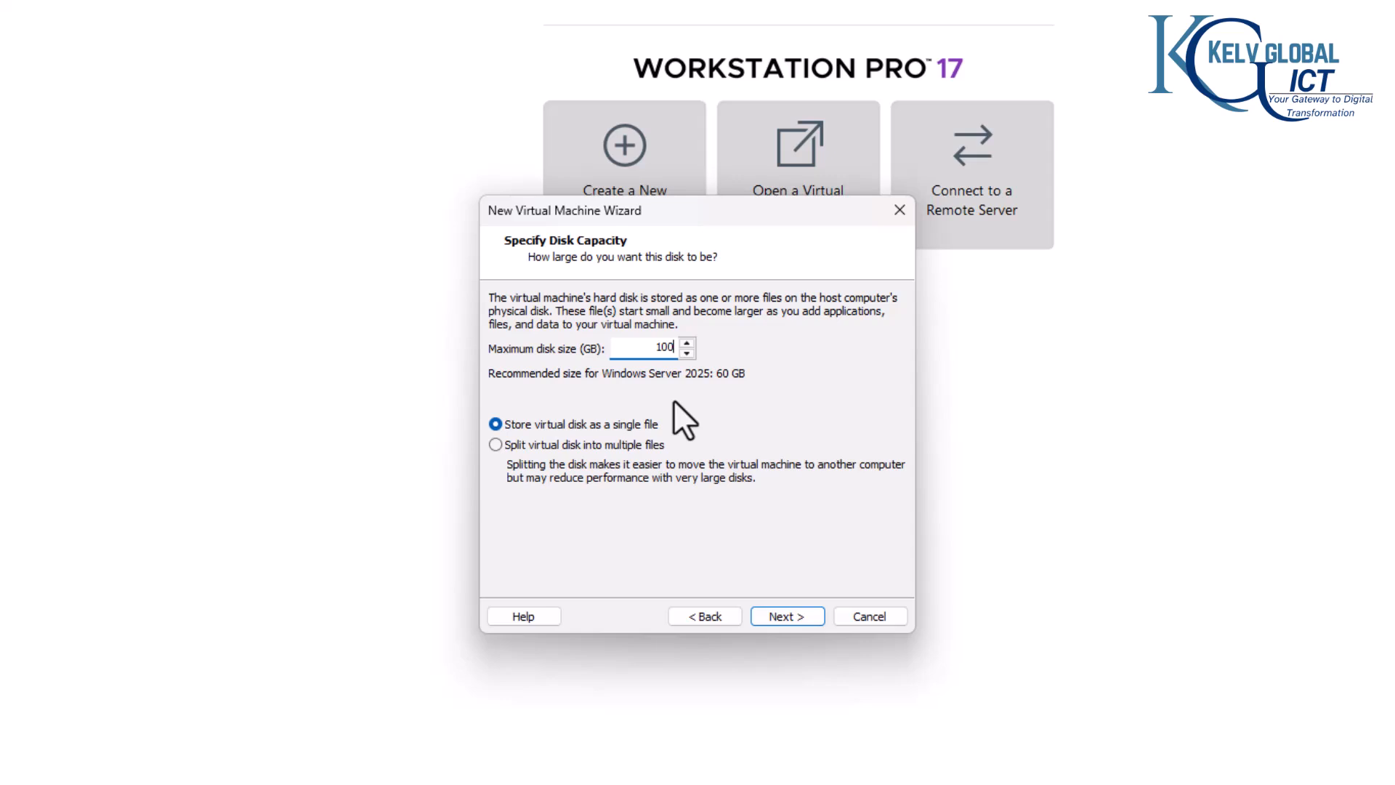
click(796, 619)
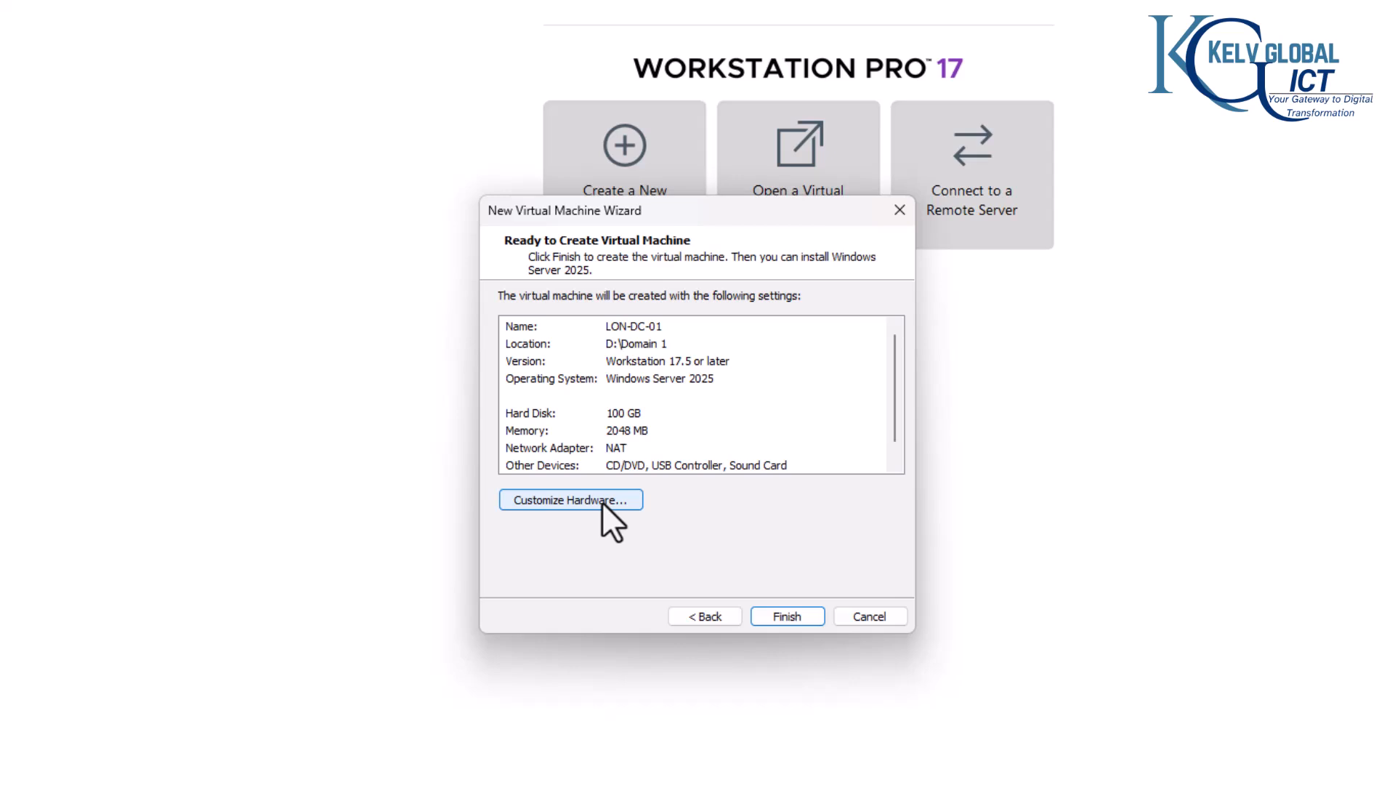
Step: Set the memory to 4 GB after checking the processor and network adapter settings too, and finish creating the virtual machine
click(602, 501)
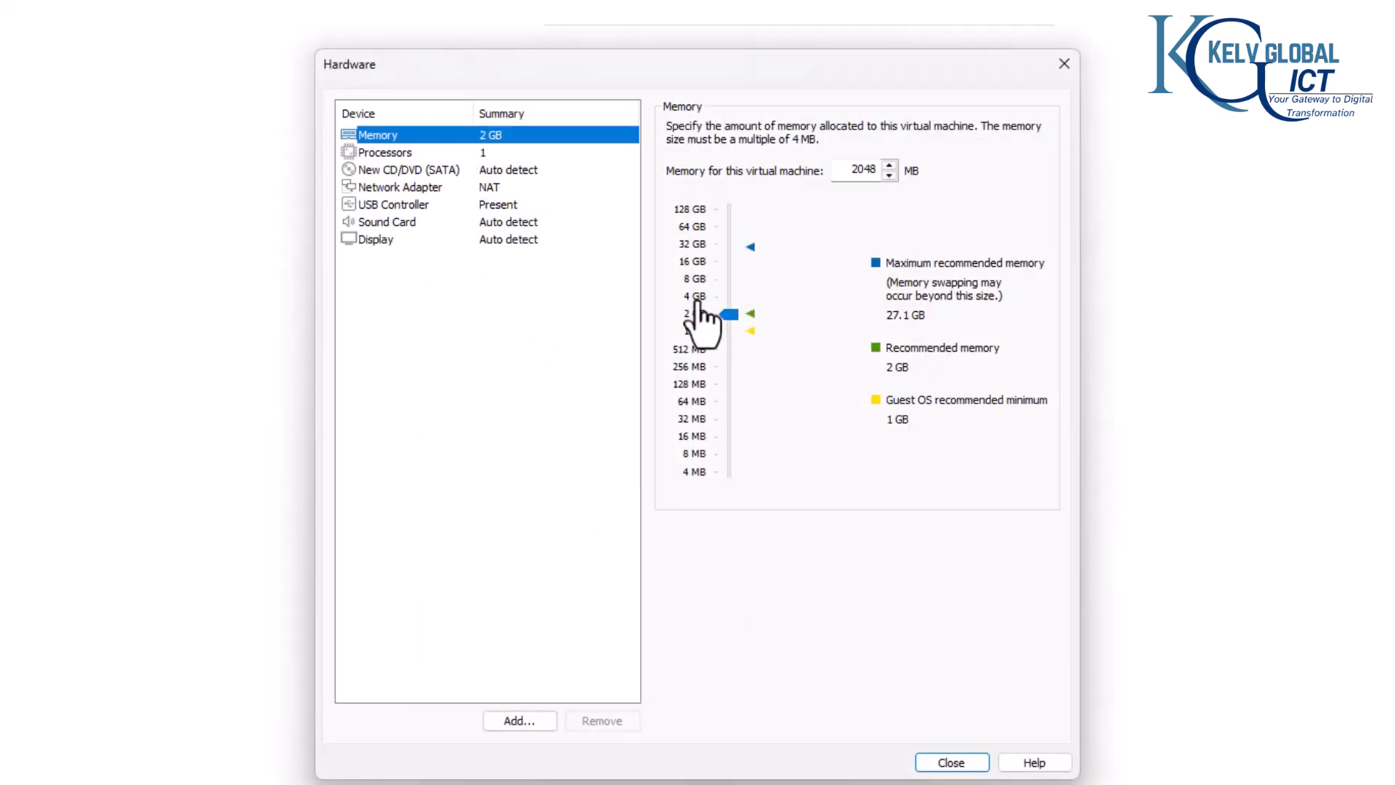
drag(729, 314, 729, 297)
click(398, 152)
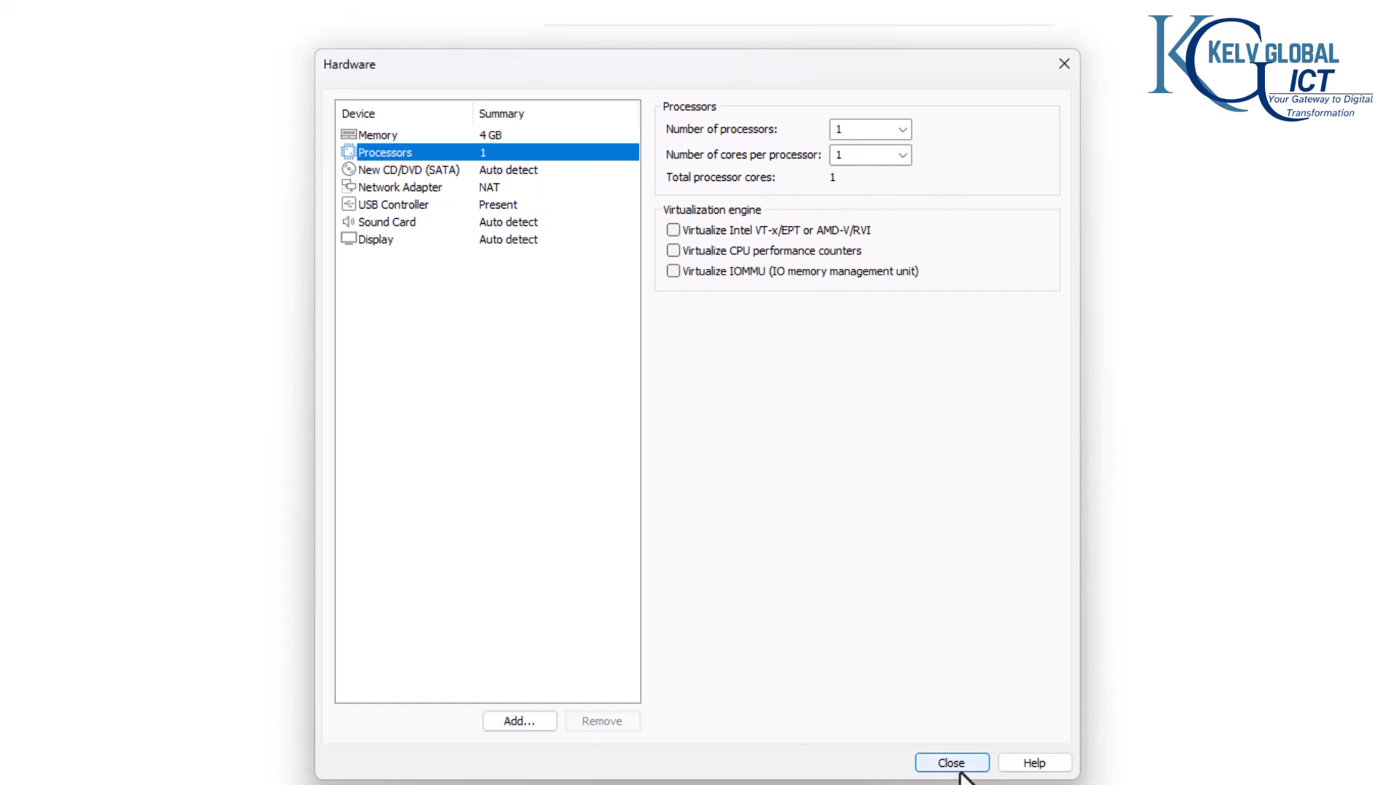
click(455, 187)
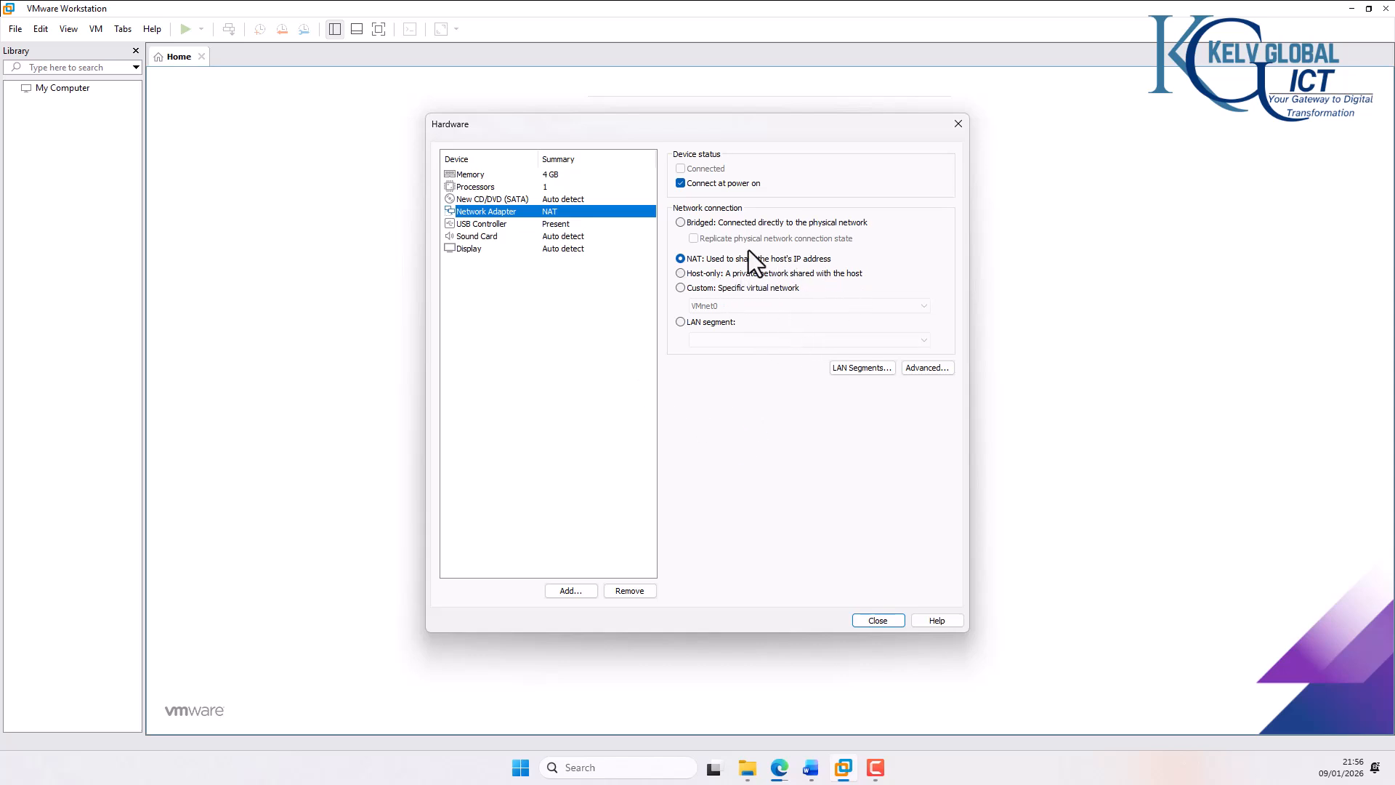
click(874, 620)
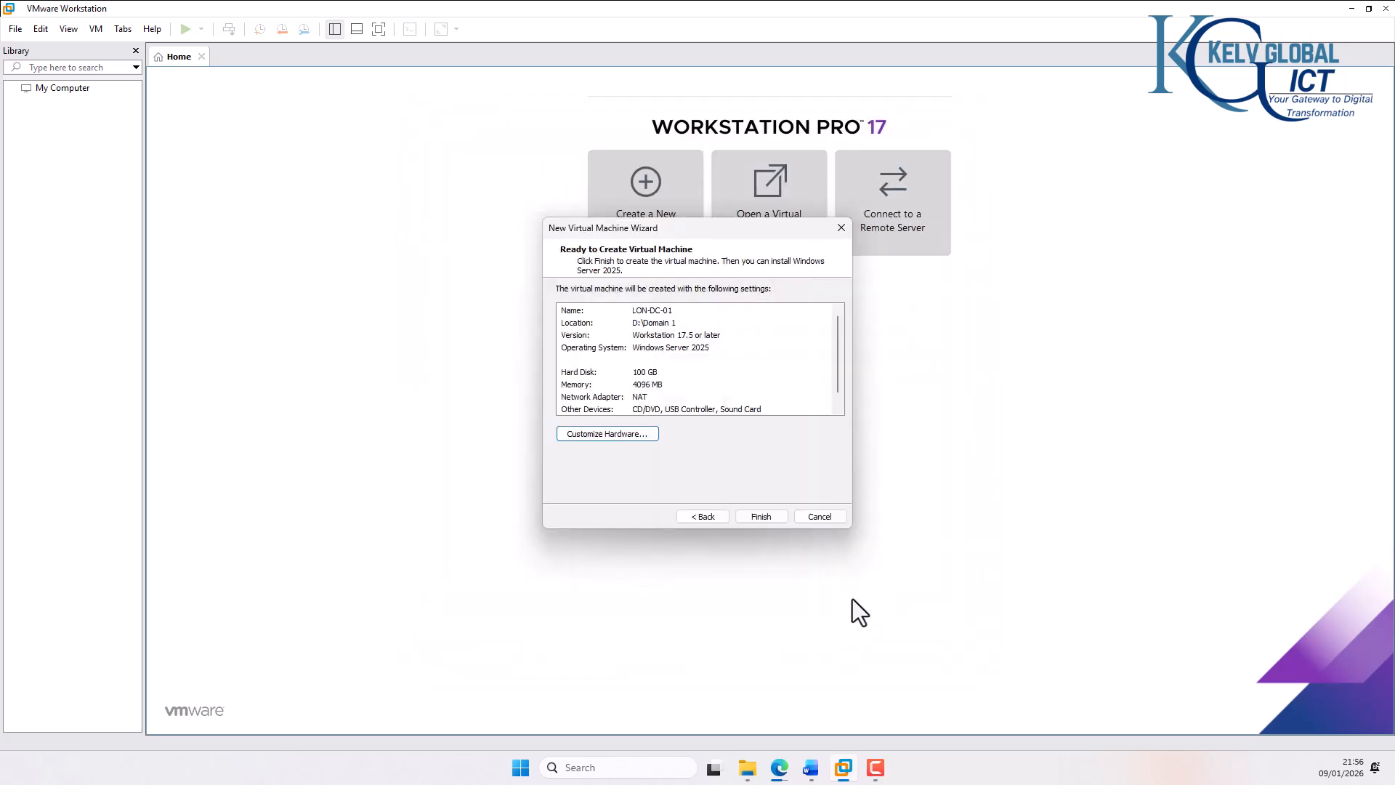
click(756, 514)
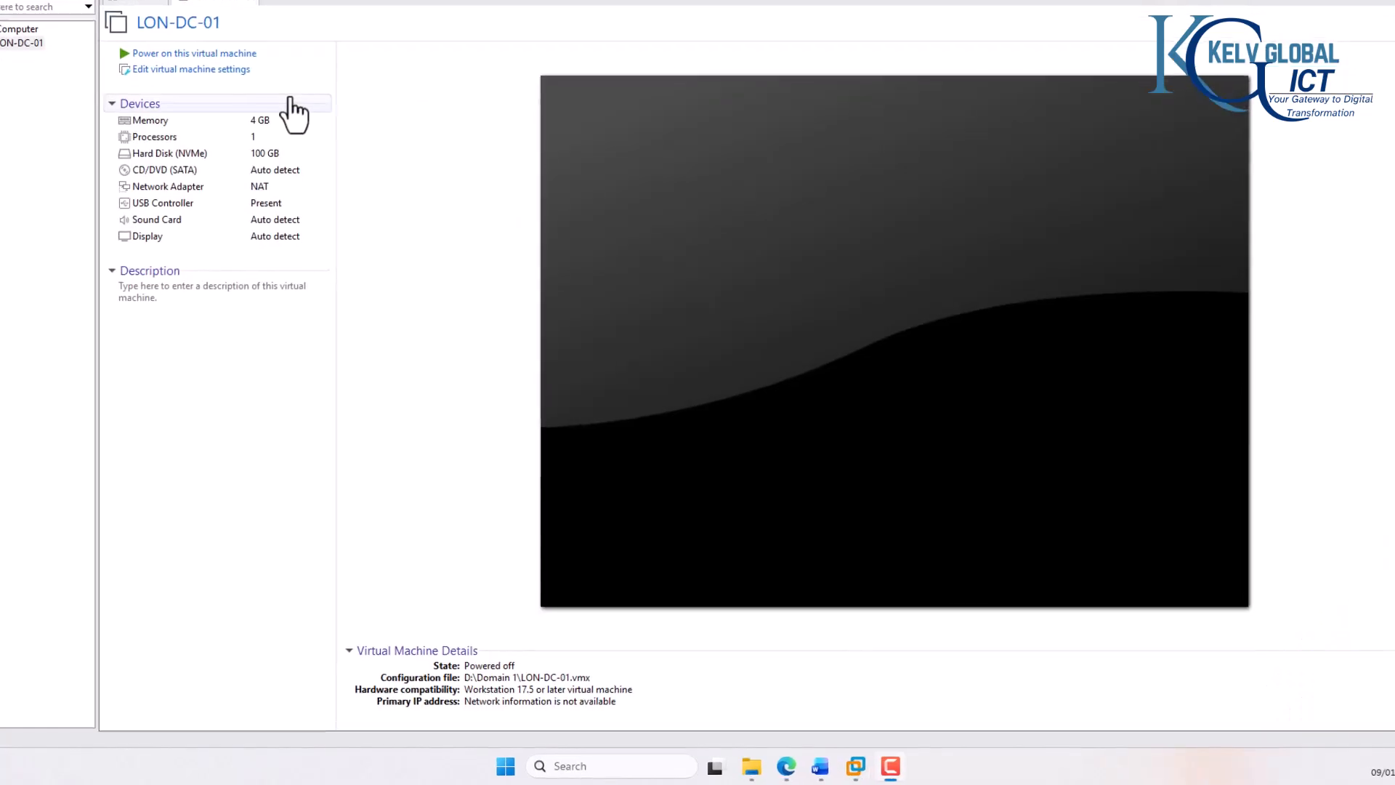
Step: Set LON-DC-01's CD/DVD drive to use the ISO image 26100.1742.240906-0331.ge_release_svc_refresh_SERVER_EVAL_x64FRE_en-us.iso from the Software Downloads folder
double_click(232, 166)
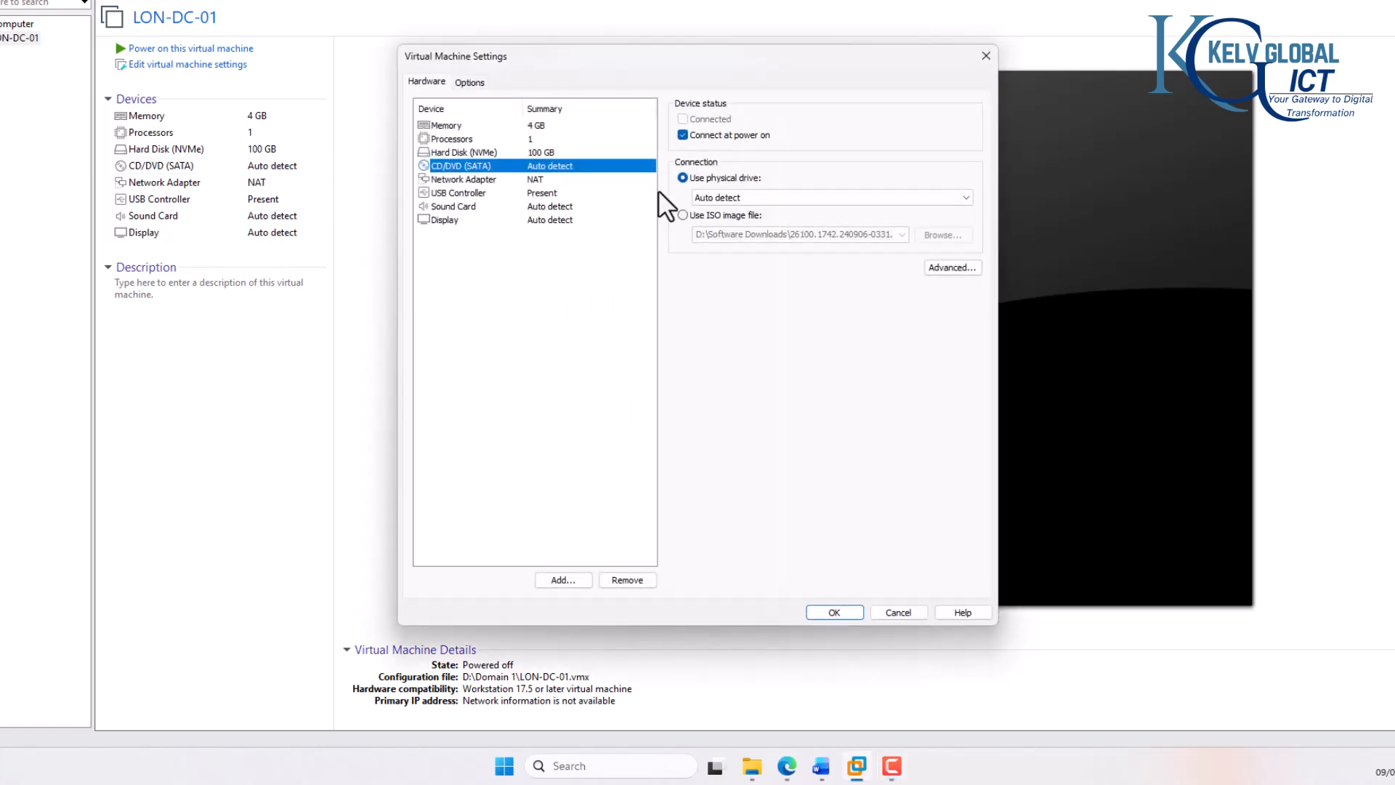
click(708, 216)
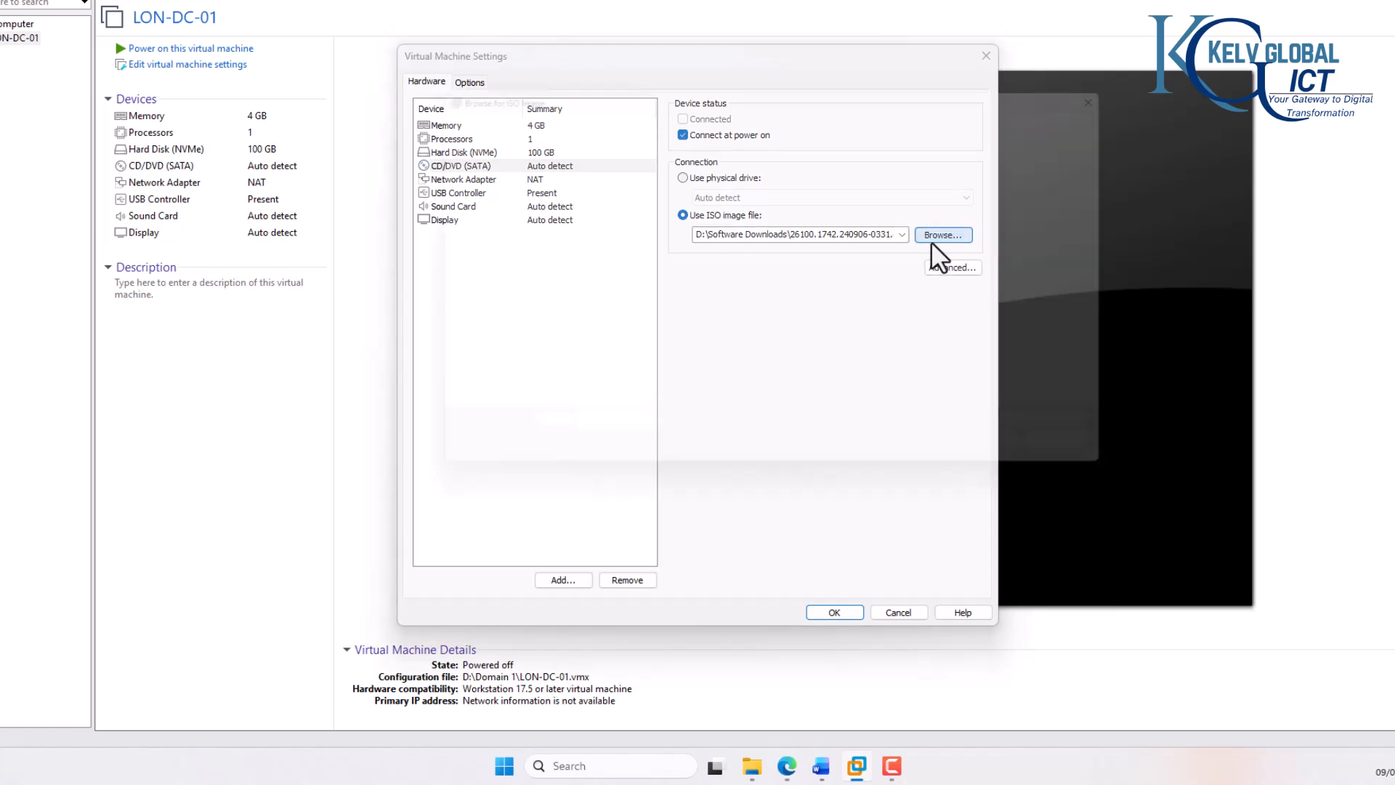
click(933, 240)
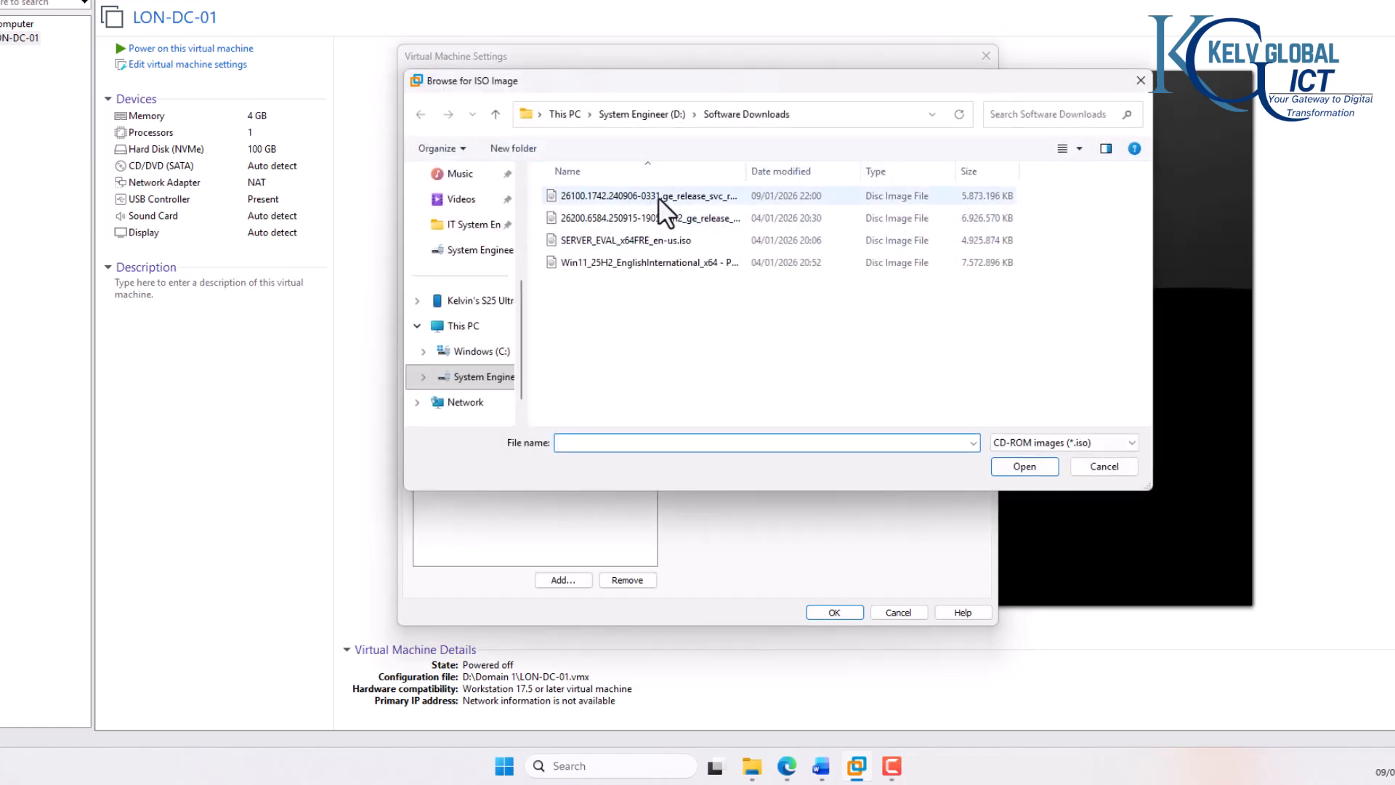
click(686, 195)
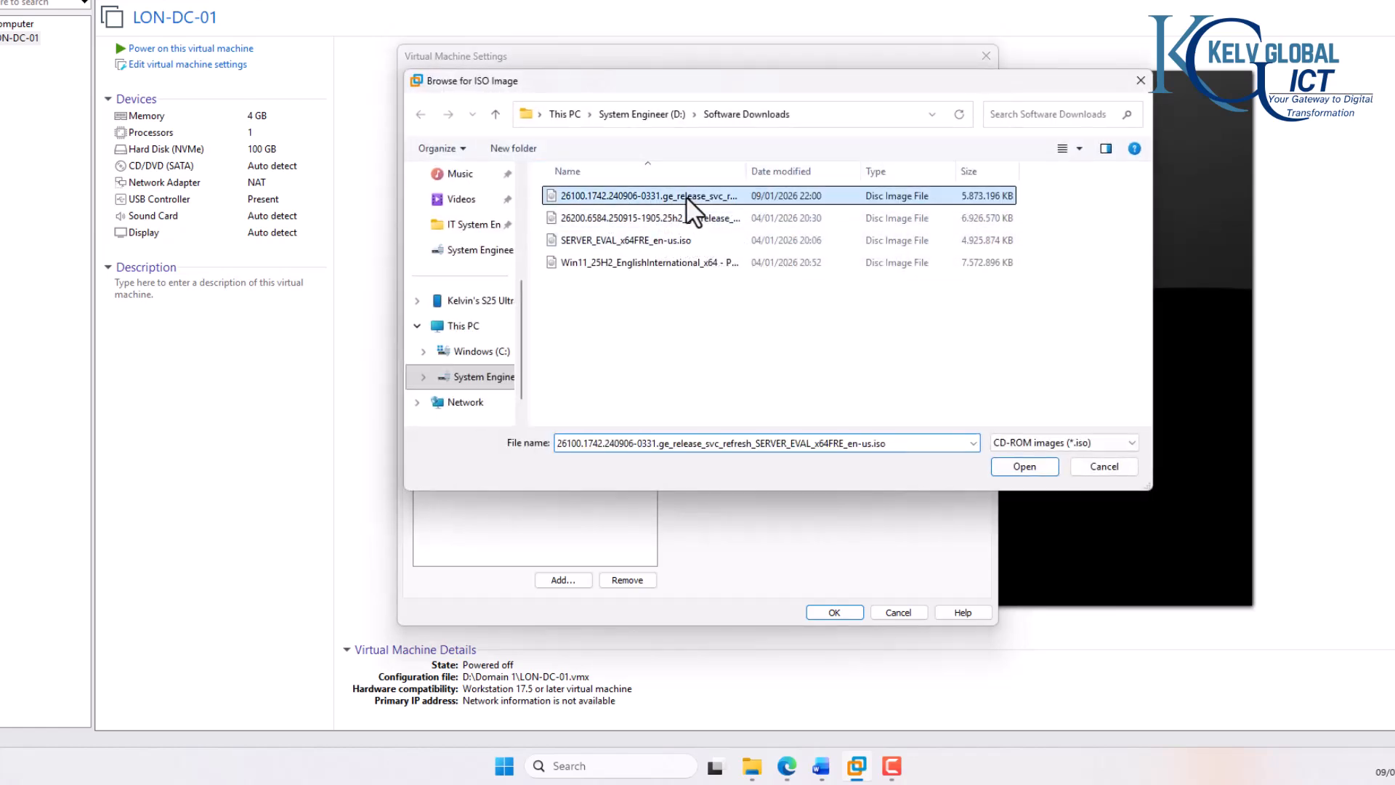
double_click(686, 196)
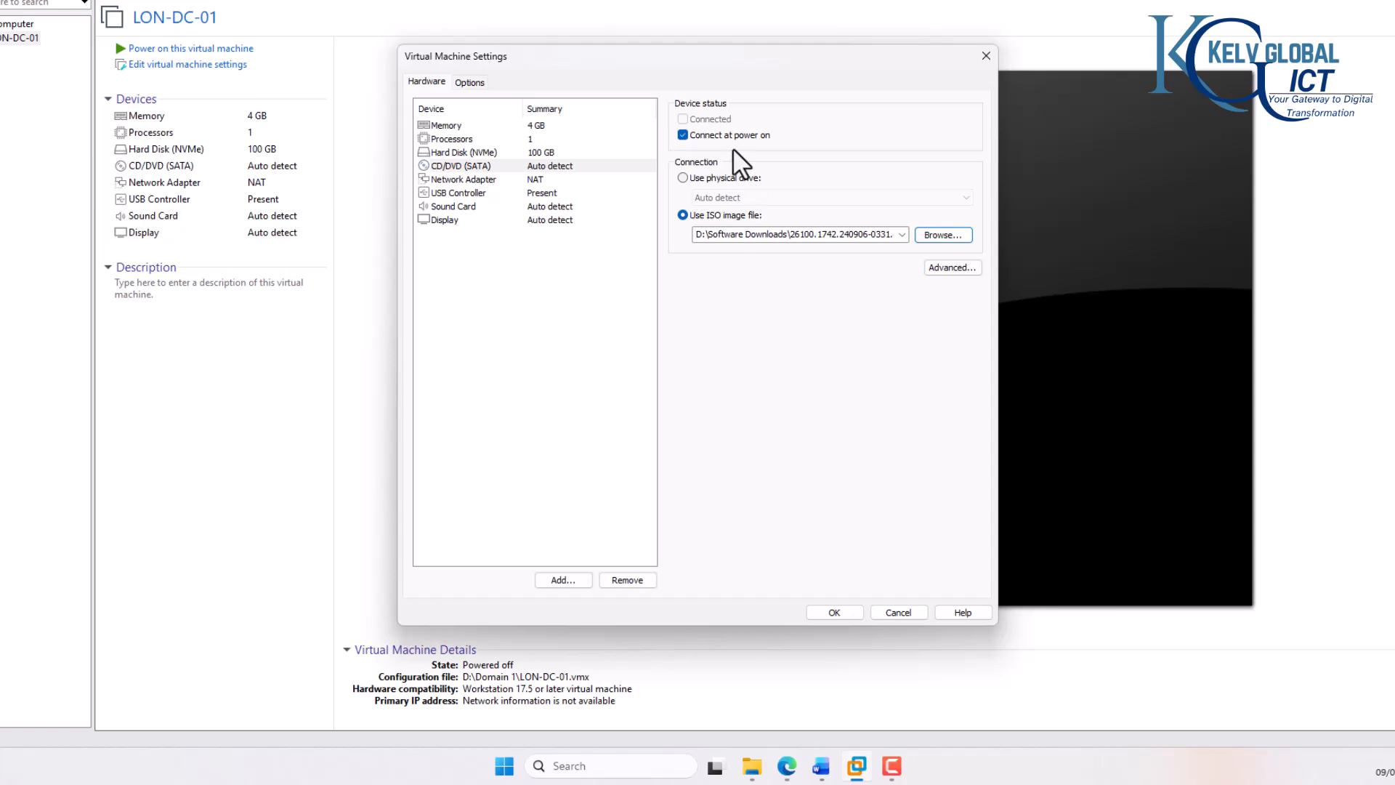
click(834, 612)
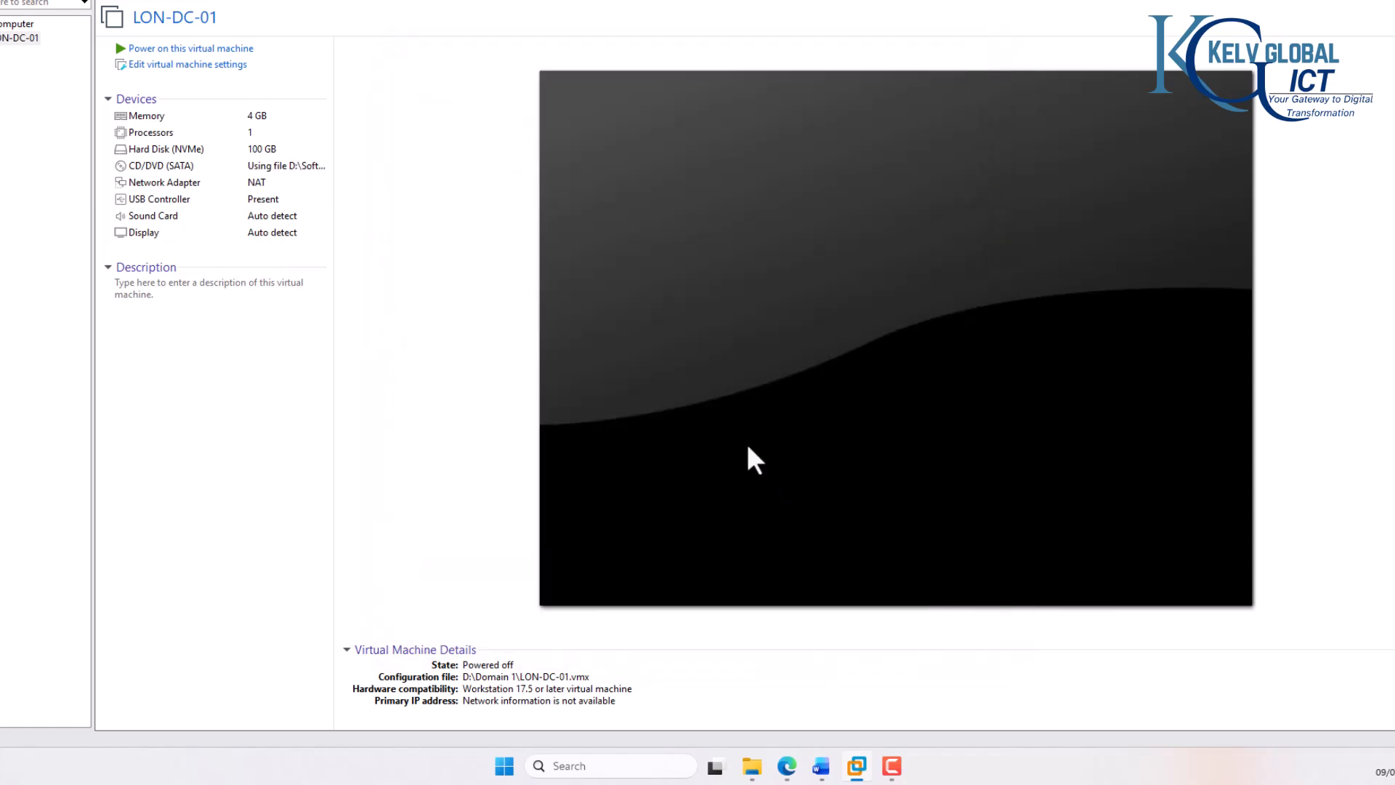
Step: Power on the LON-DC-01 virtual machine and boot it from the attached Windows Server installer
click(223, 49)
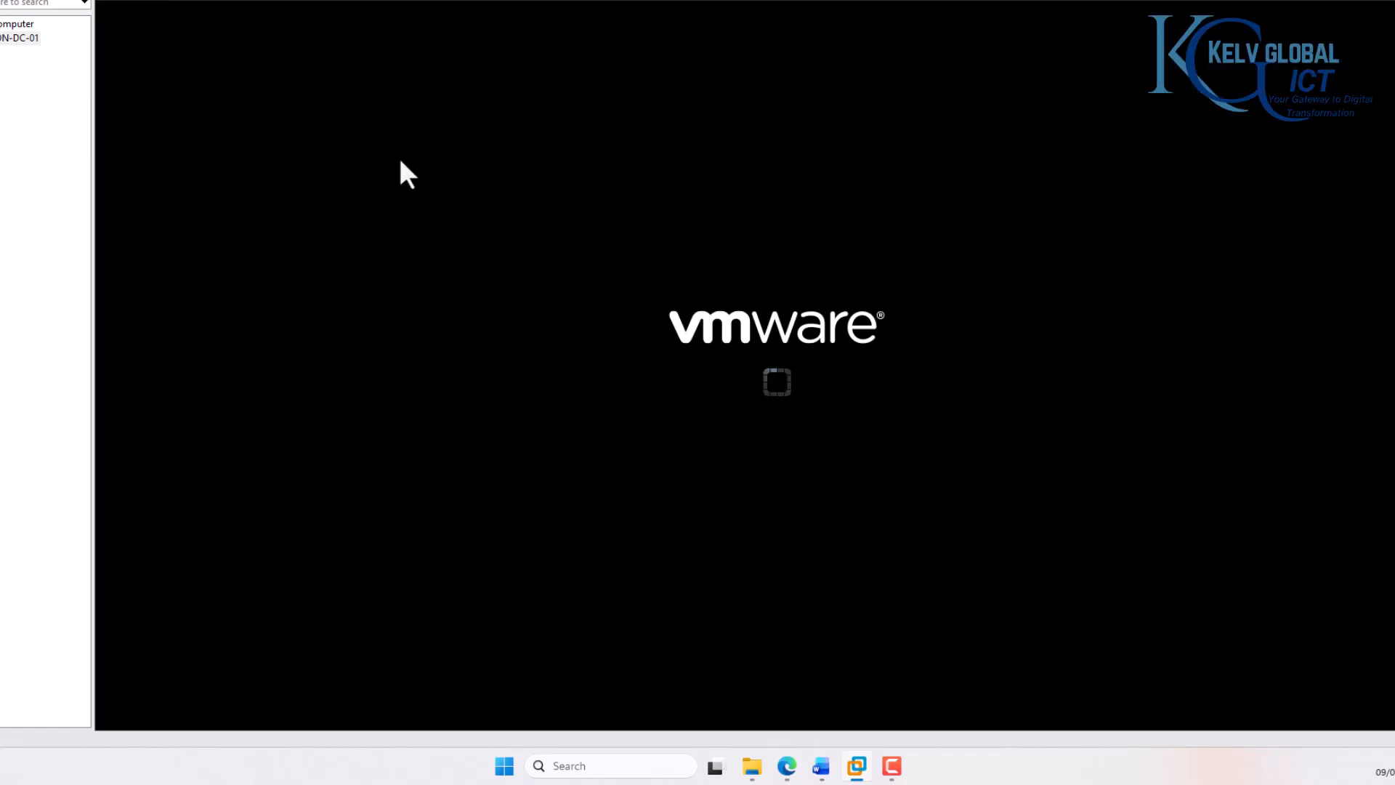
click(535, 320)
key(Return)
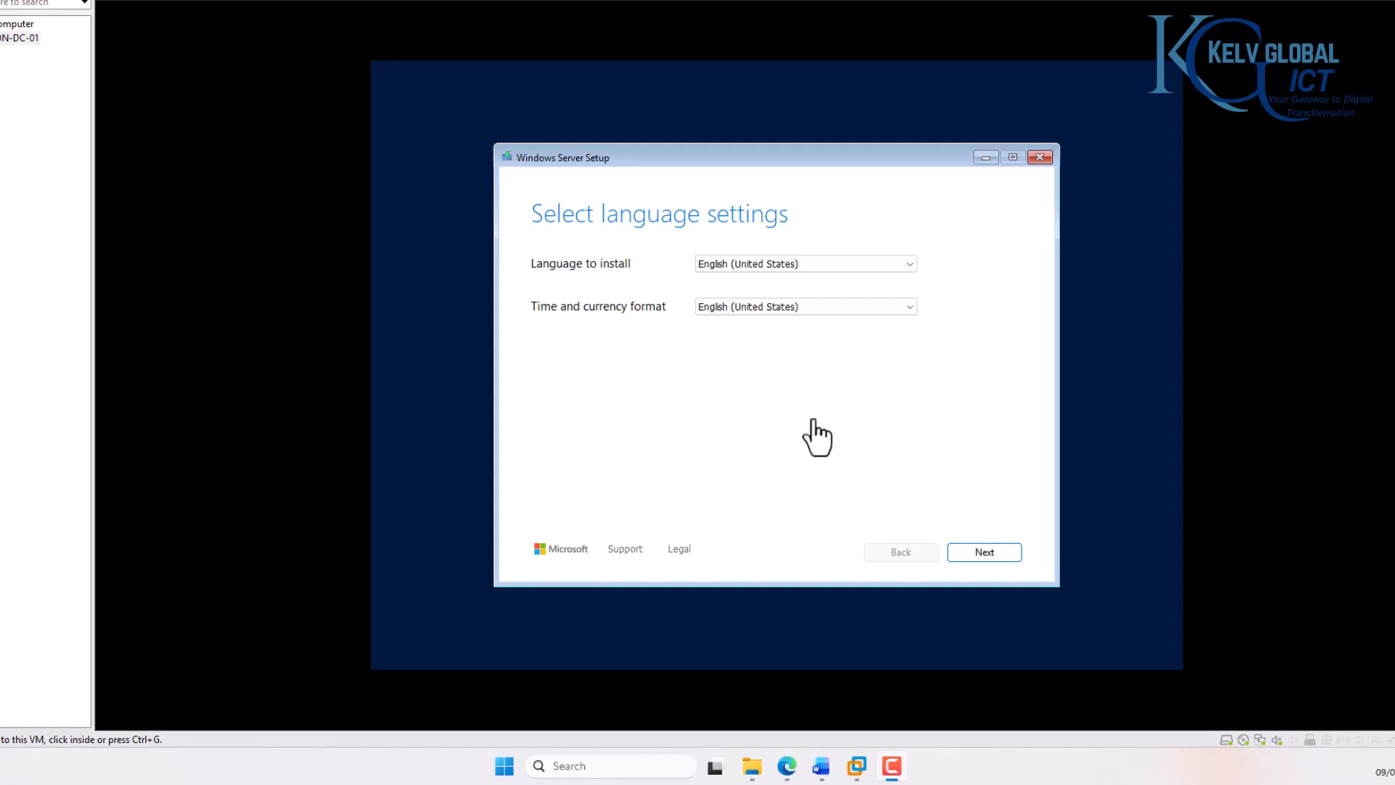
Step: Keep English (United States) as install language, set the time and currency format to Dutch (Belgium), and accept the Belgian (Period) keyboard
click(636, 438)
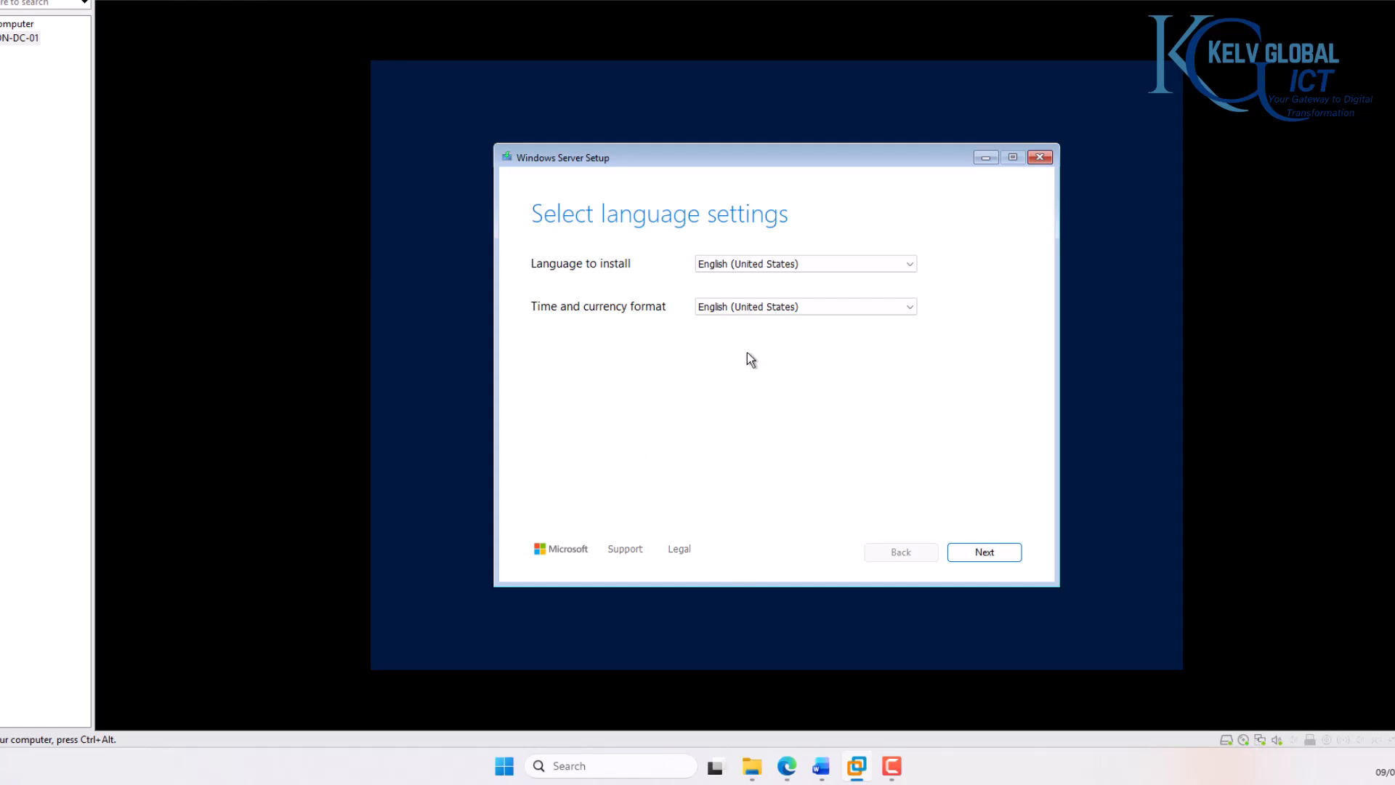
click(753, 262)
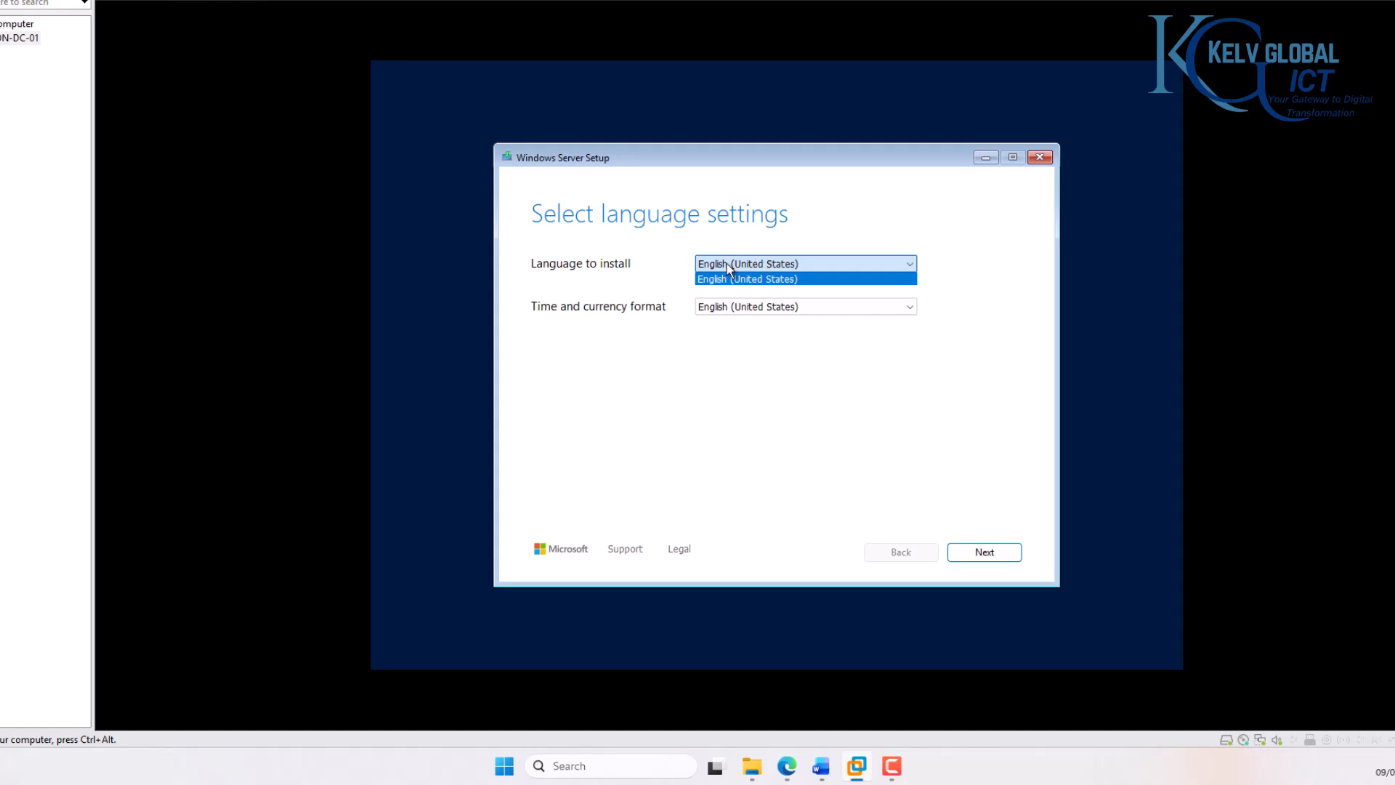
click(680, 326)
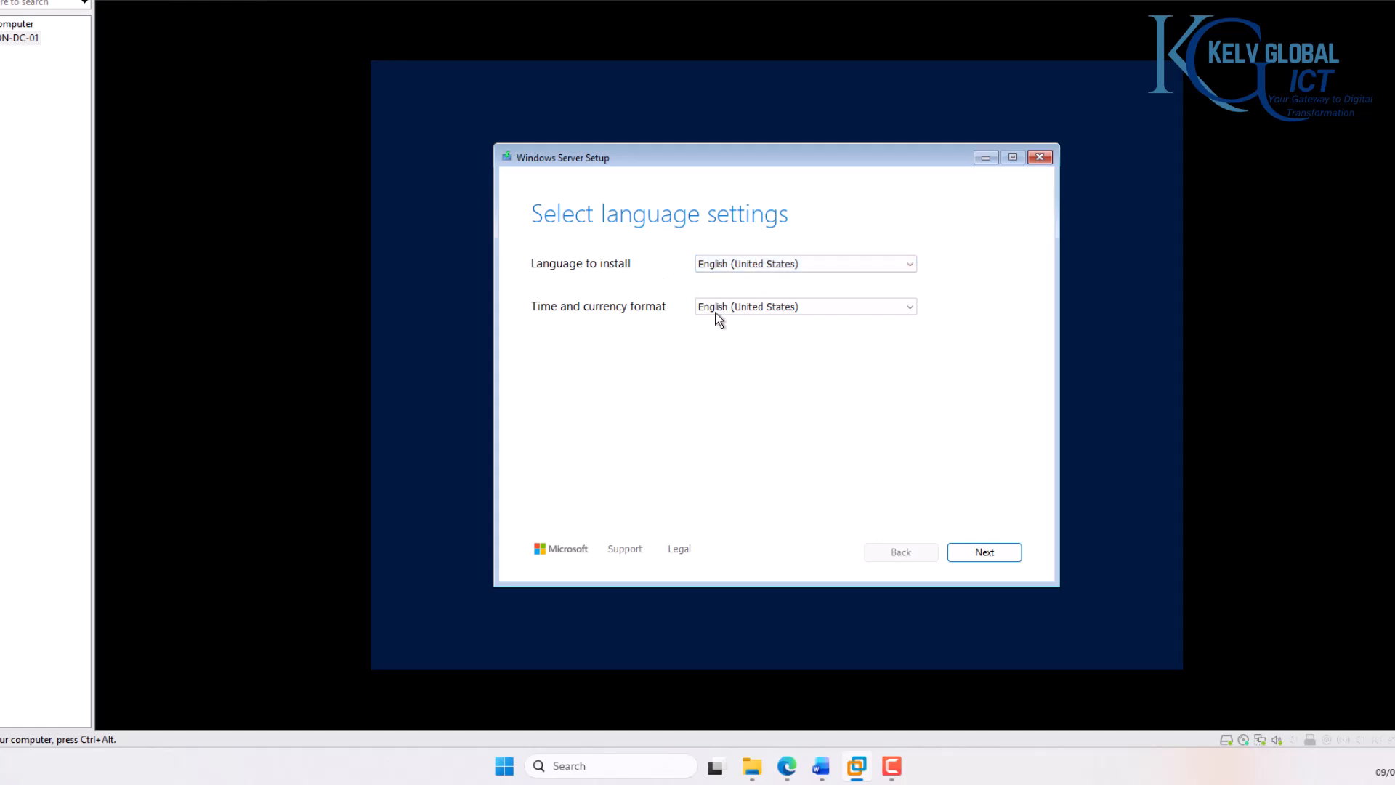
click(744, 309)
key(d)
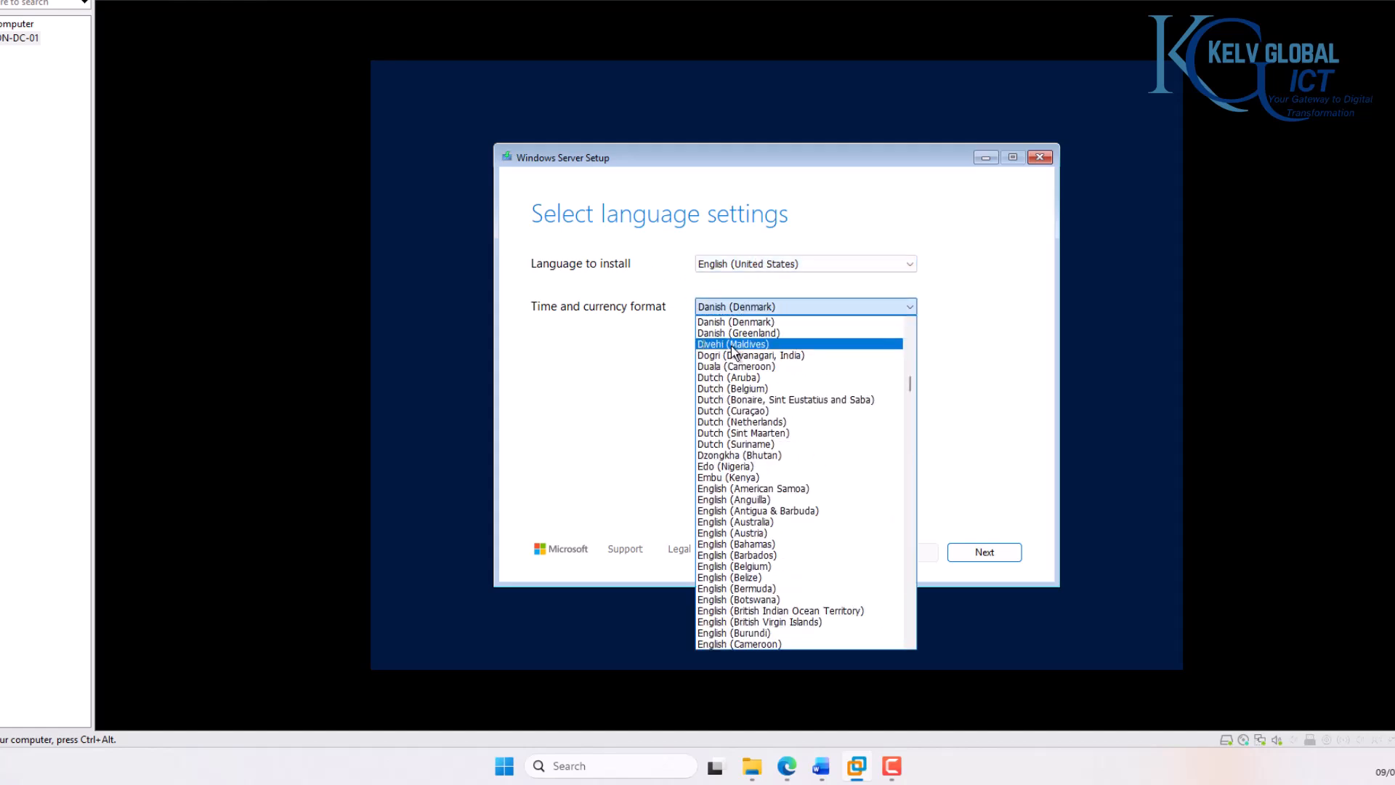
click(756, 389)
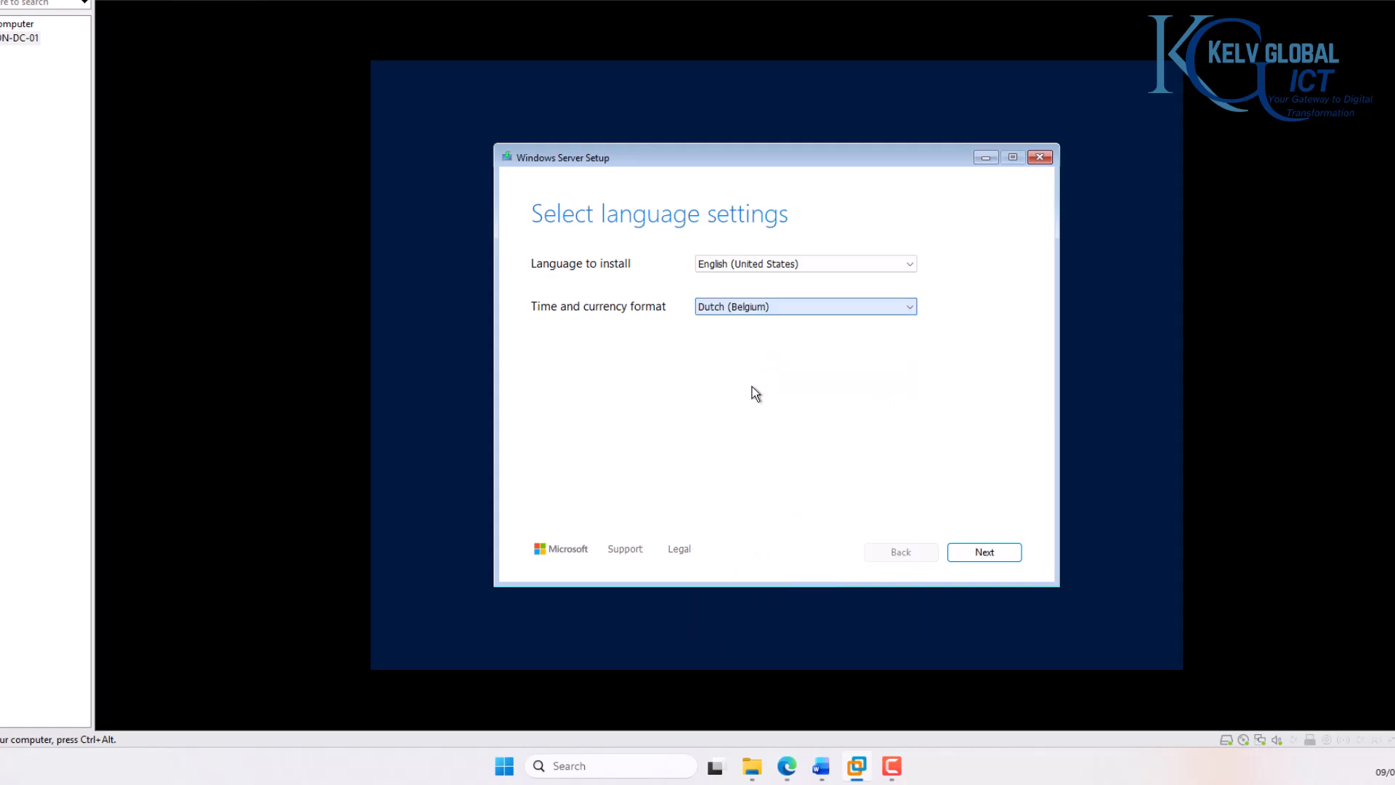
click(984, 555)
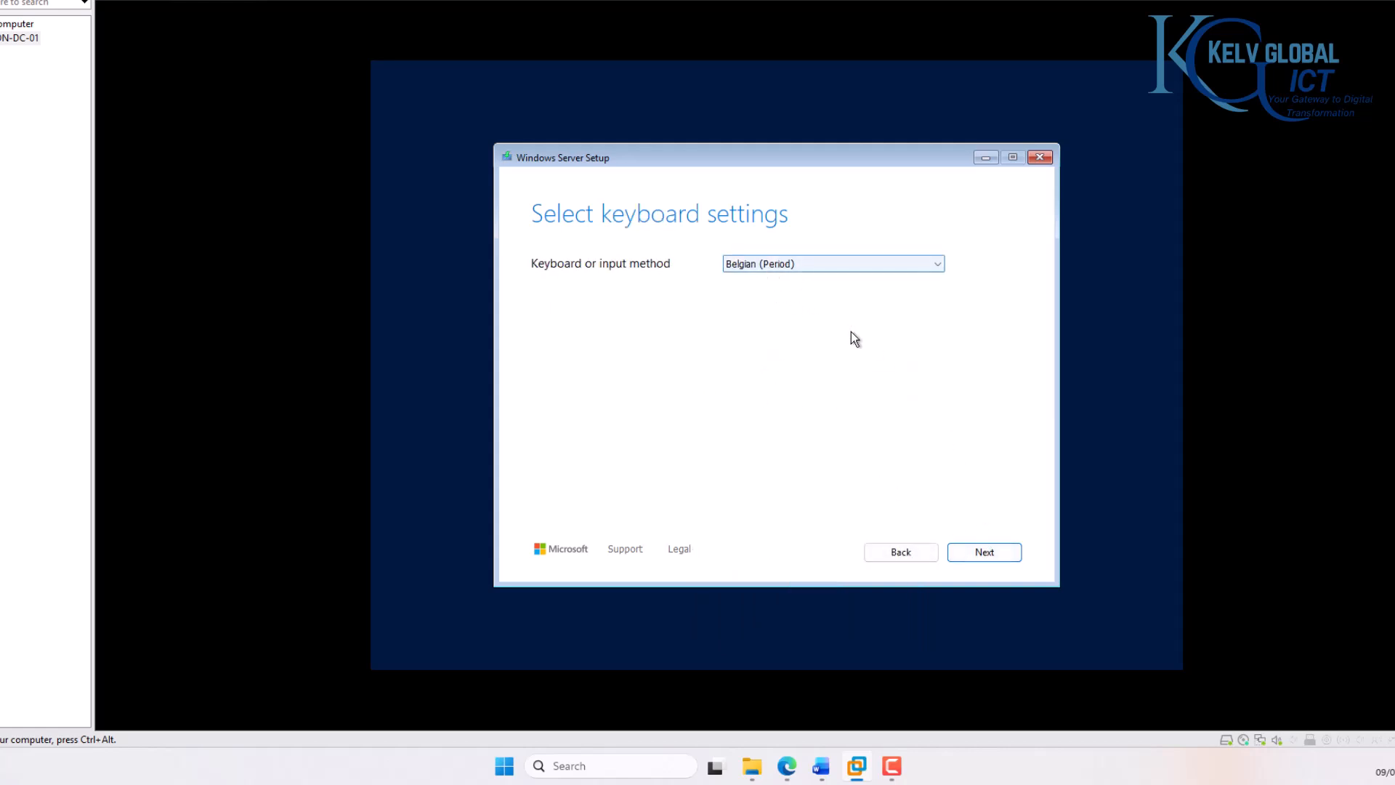
click(977, 551)
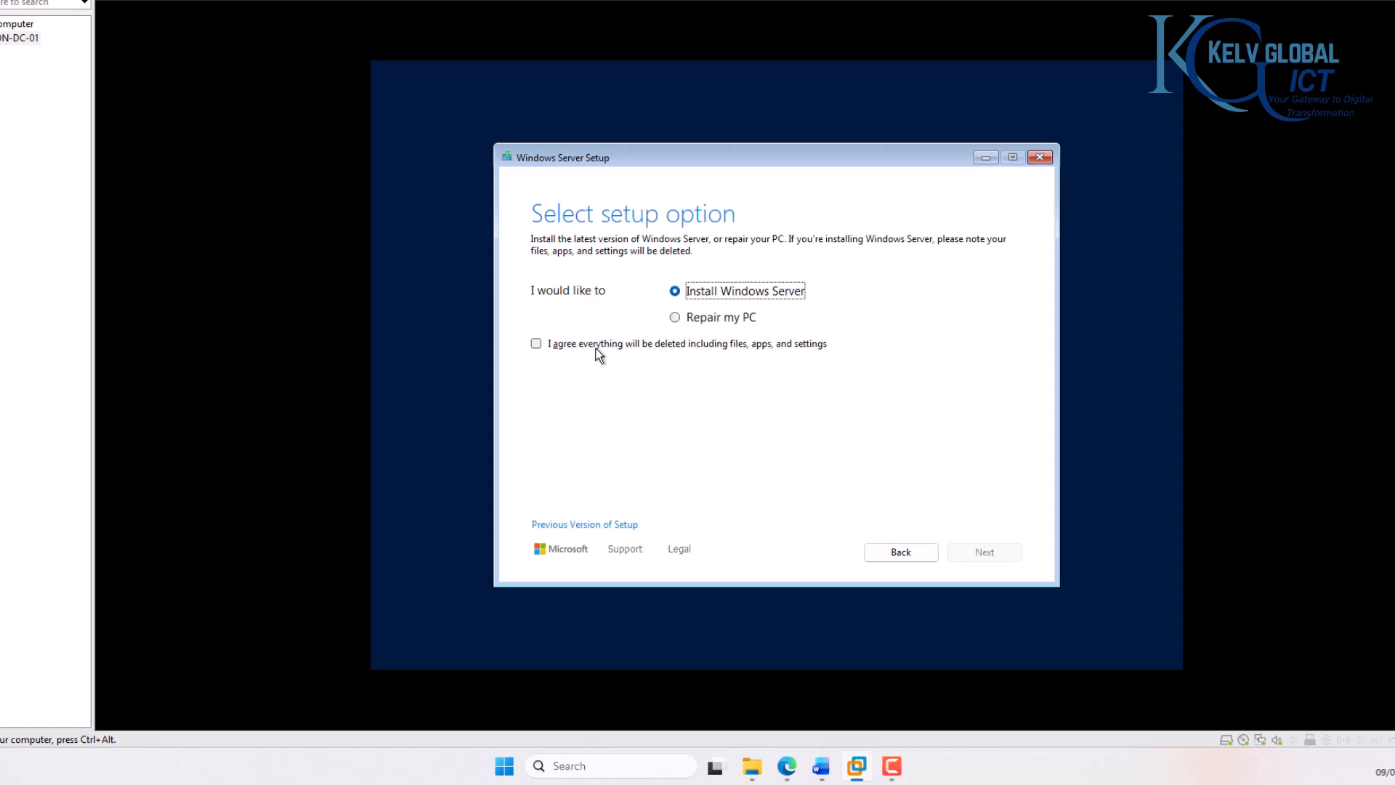
Step: Choose to install Windows Server with everything deleted, using the Windows Server 2025 Datacenter Evaluation (Desktop Experience) image
click(614, 346)
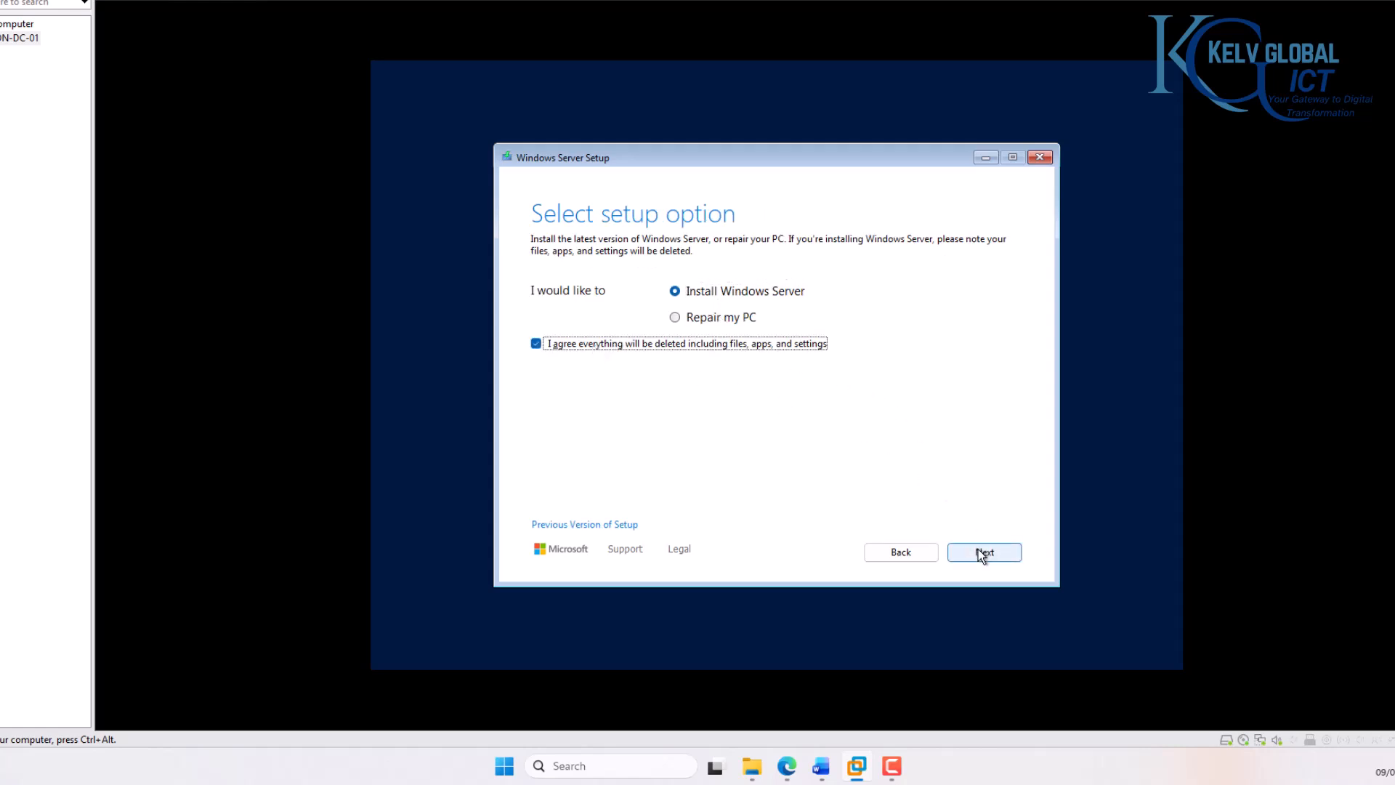
click(978, 551)
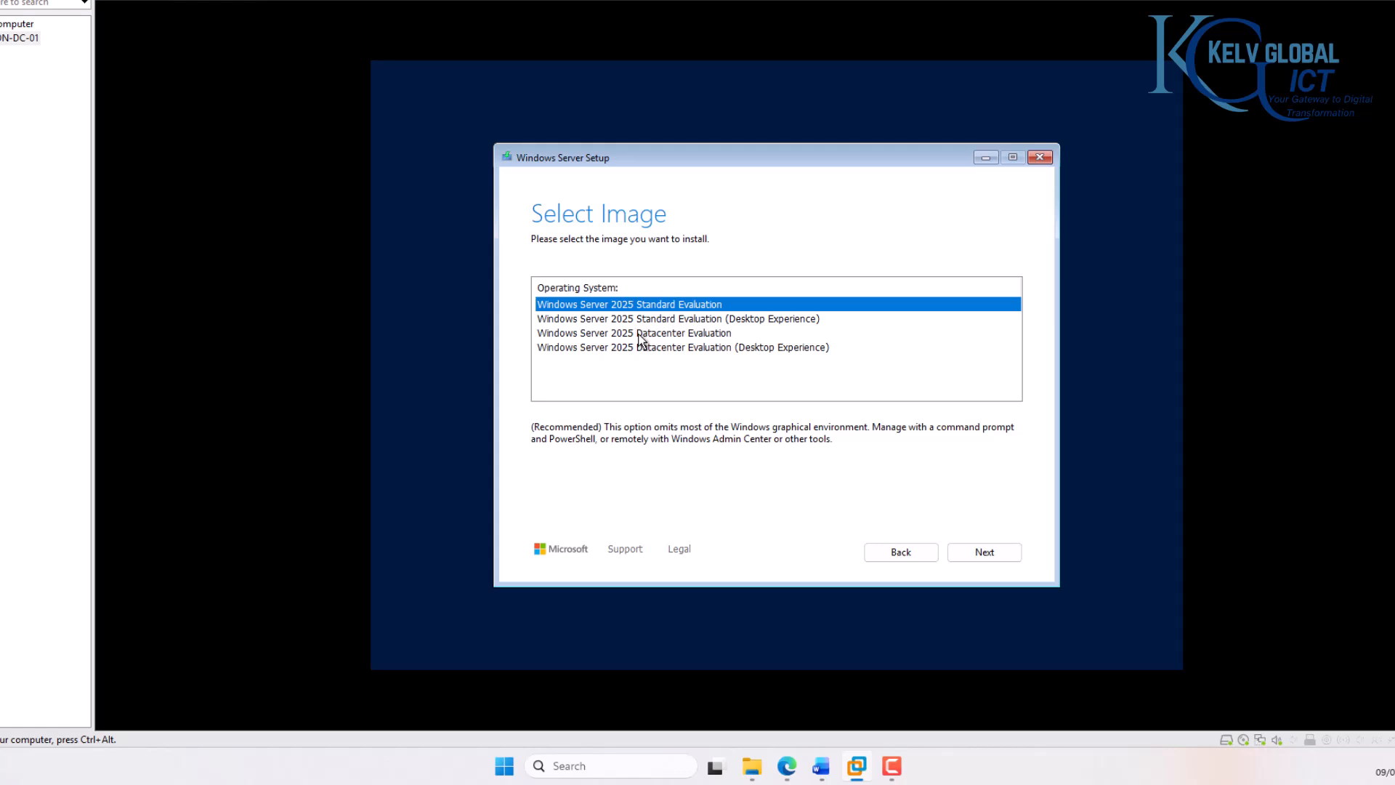
click(667, 347)
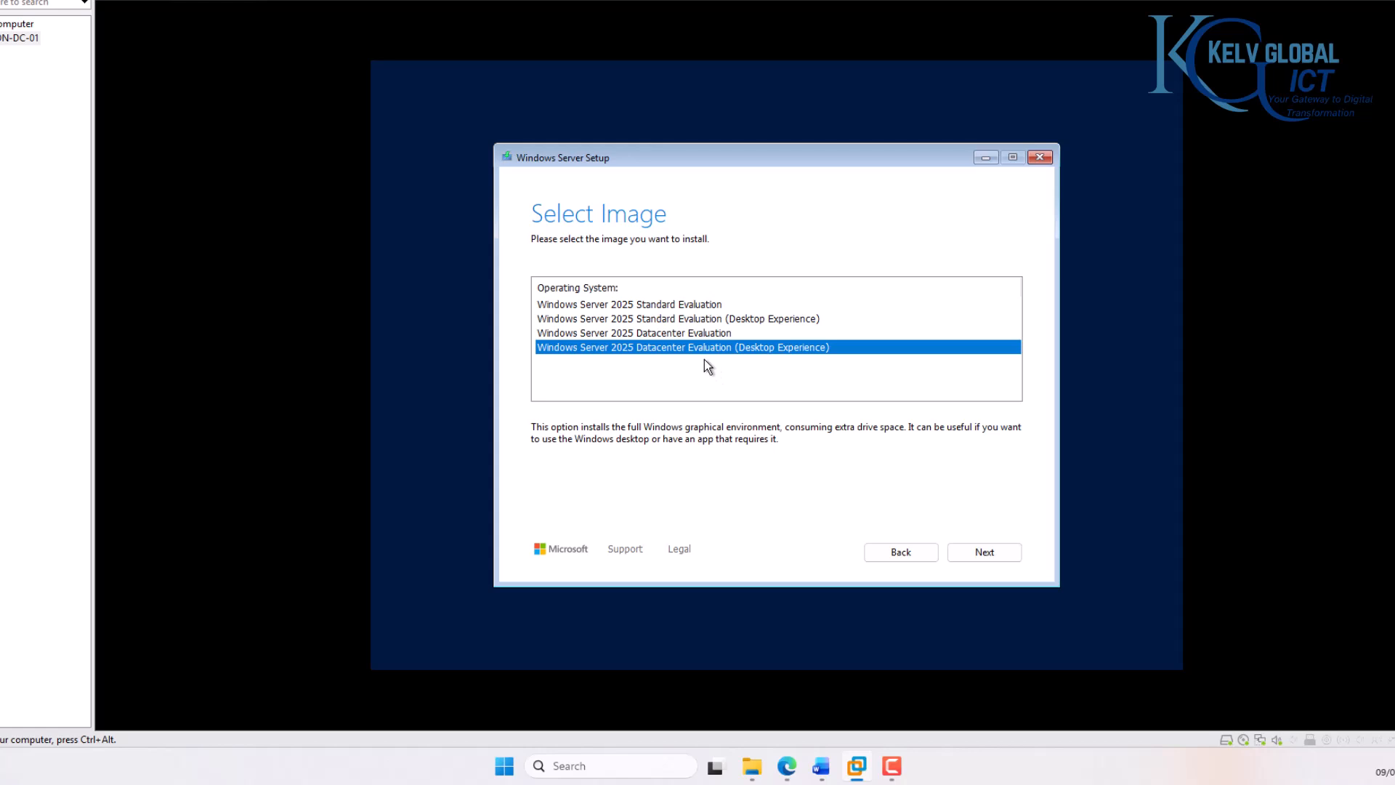
click(972, 549)
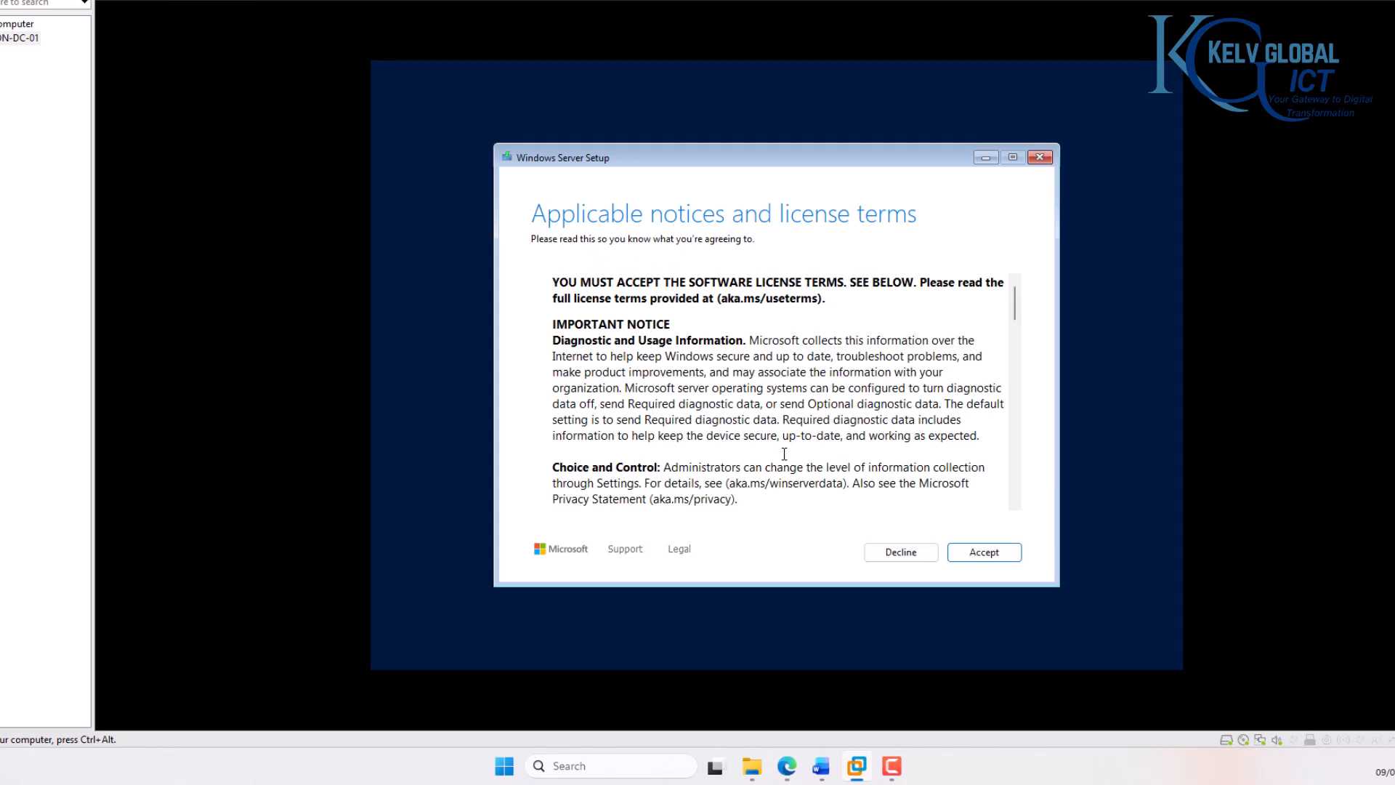
Step: Accept the license terms and start the installation on the unallocated space of Disk 0
click(973, 552)
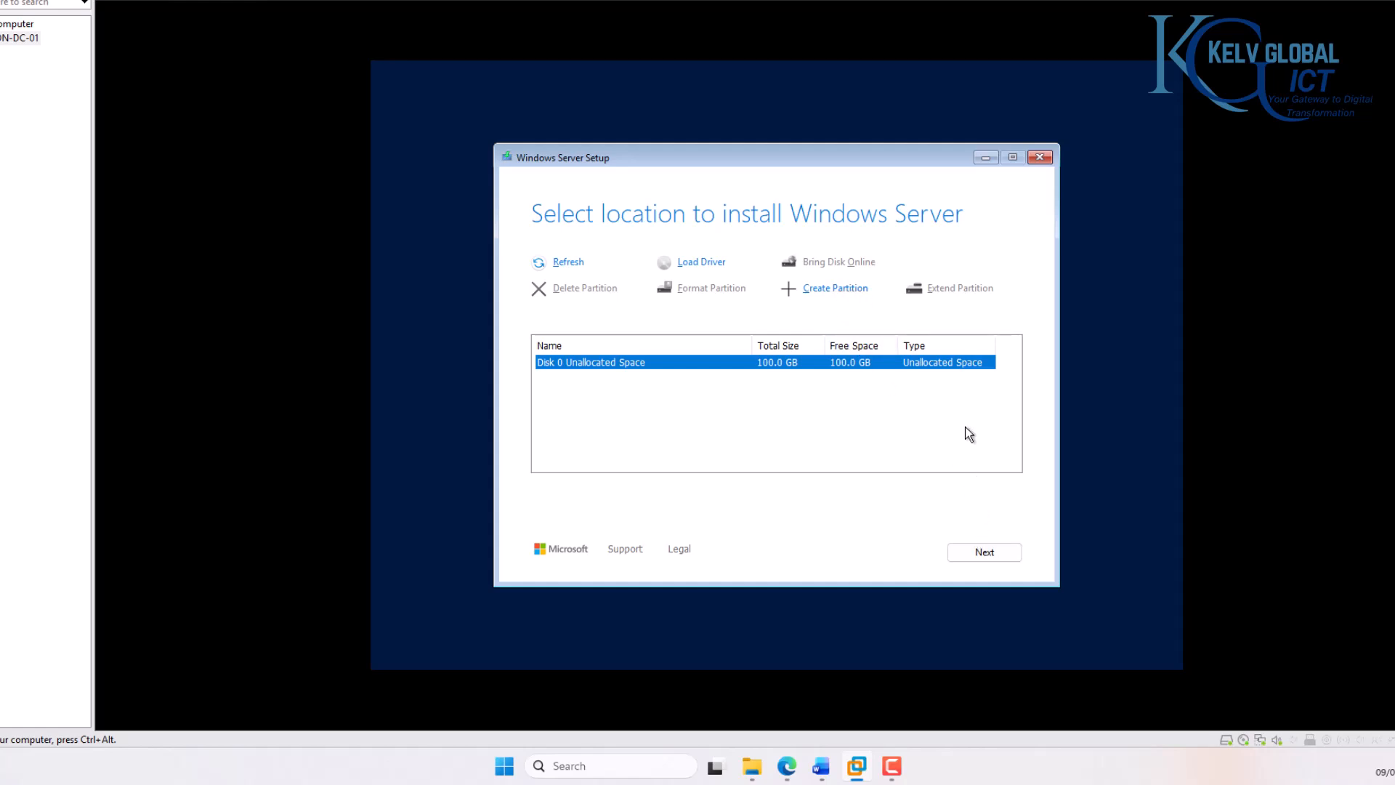
click(988, 549)
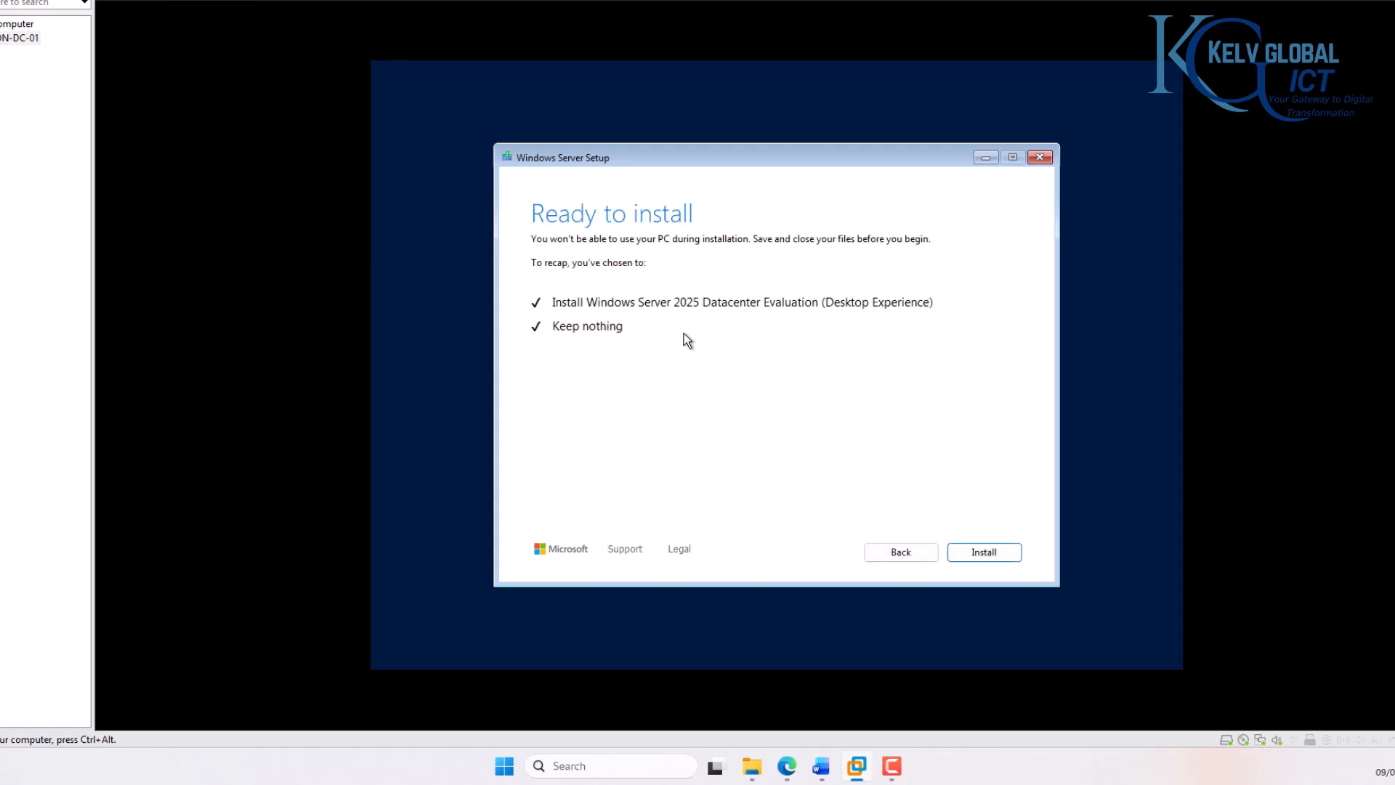
click(974, 550)
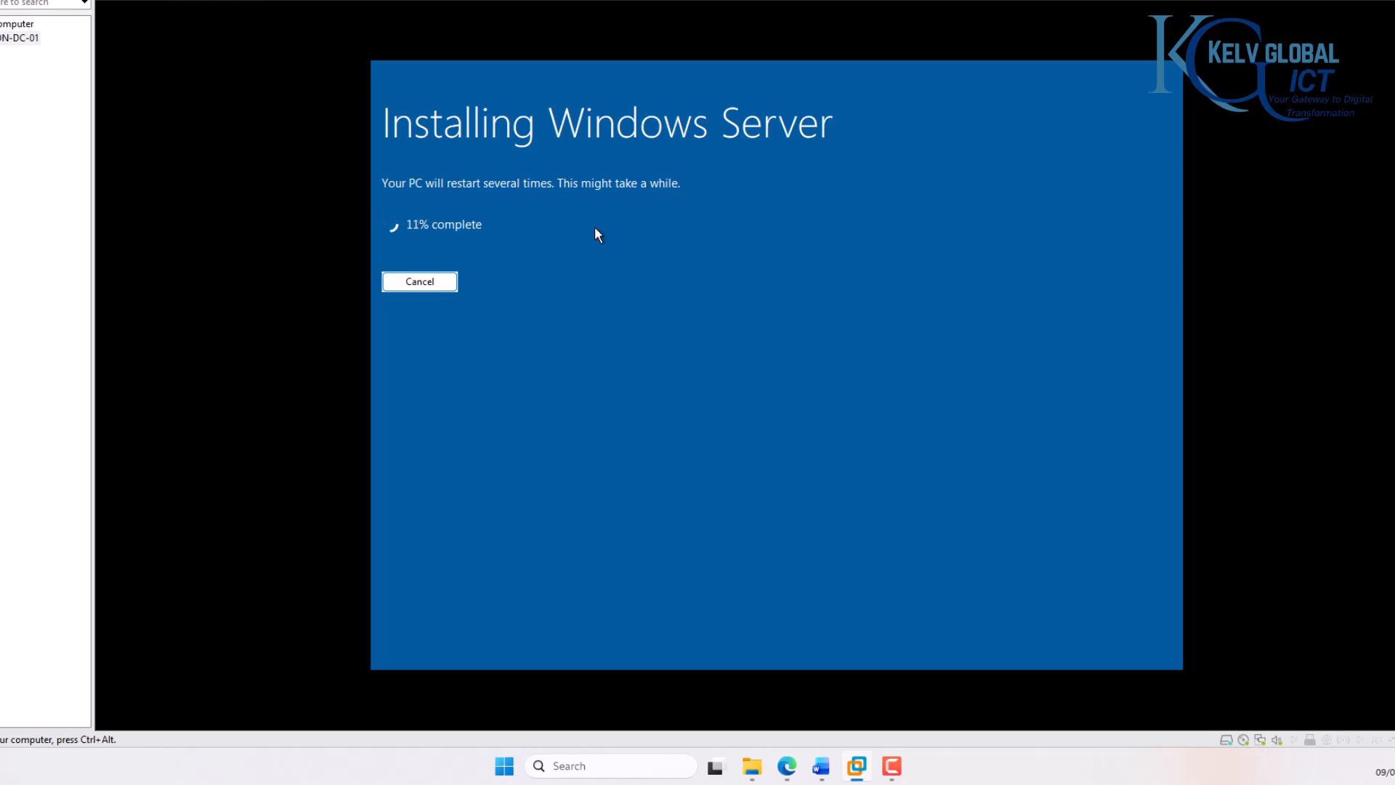
key(ctrl+alt)
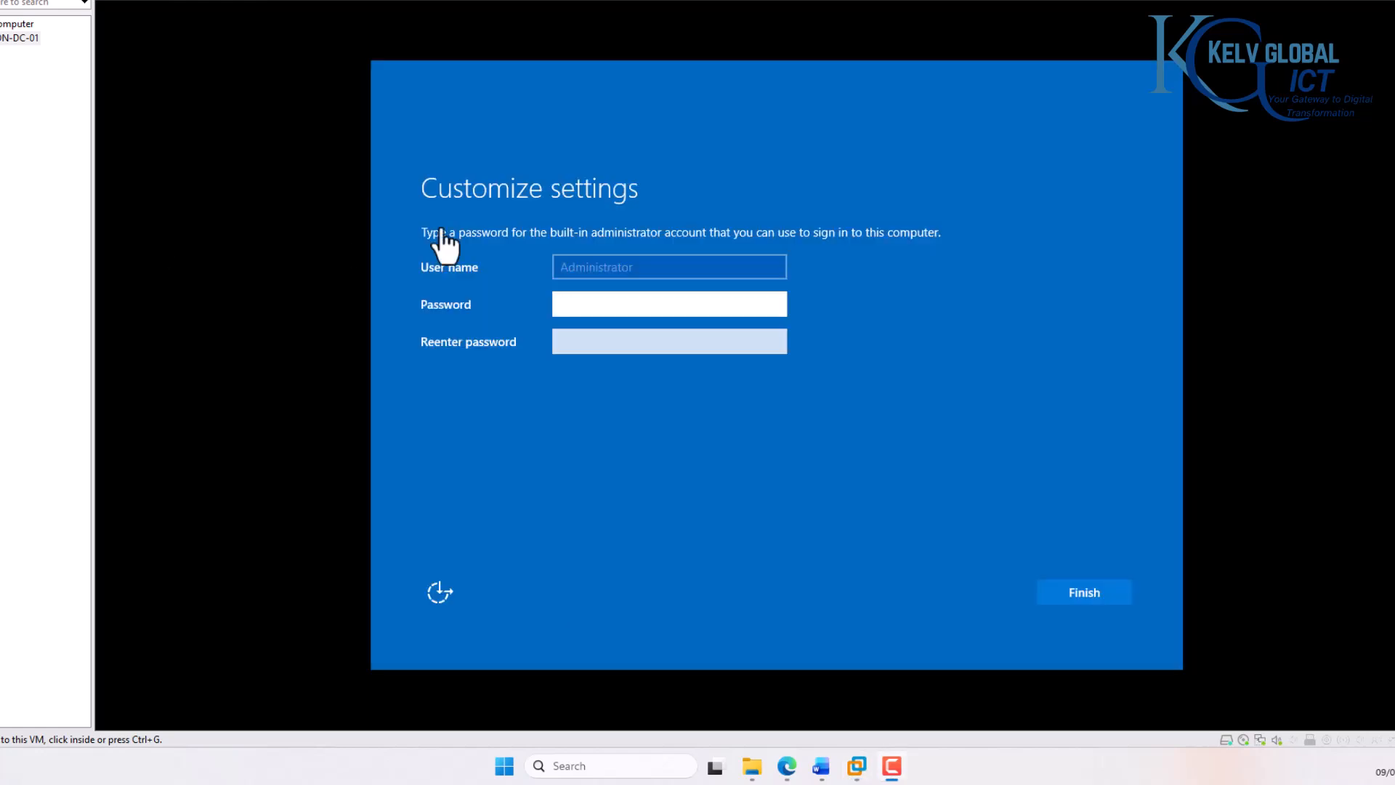
Step: Enter and re-enter the password for the built-in Administrator account, finish the setup, and release input from the virtual machine
click(633, 303)
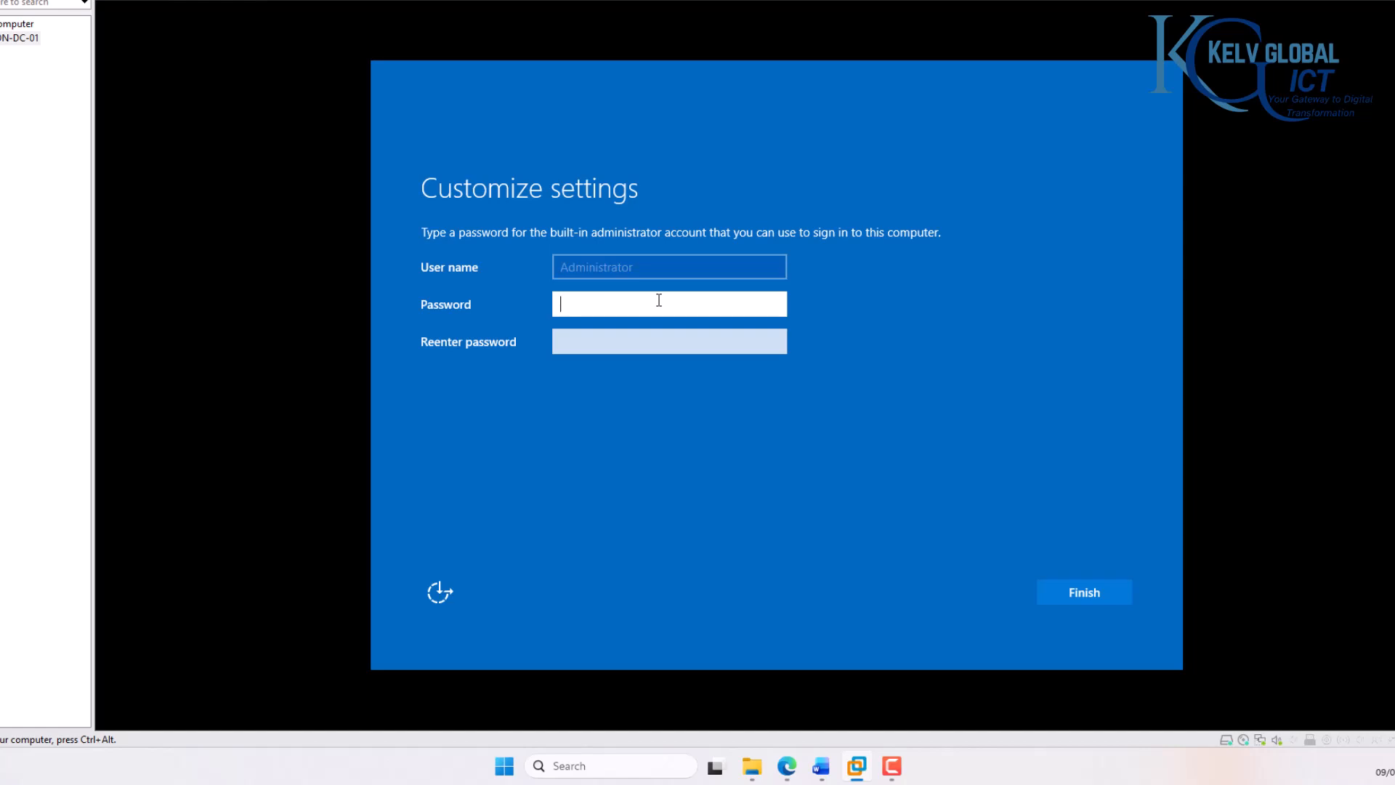
text(••••••••••)
key(Tab)
text(•••••••)
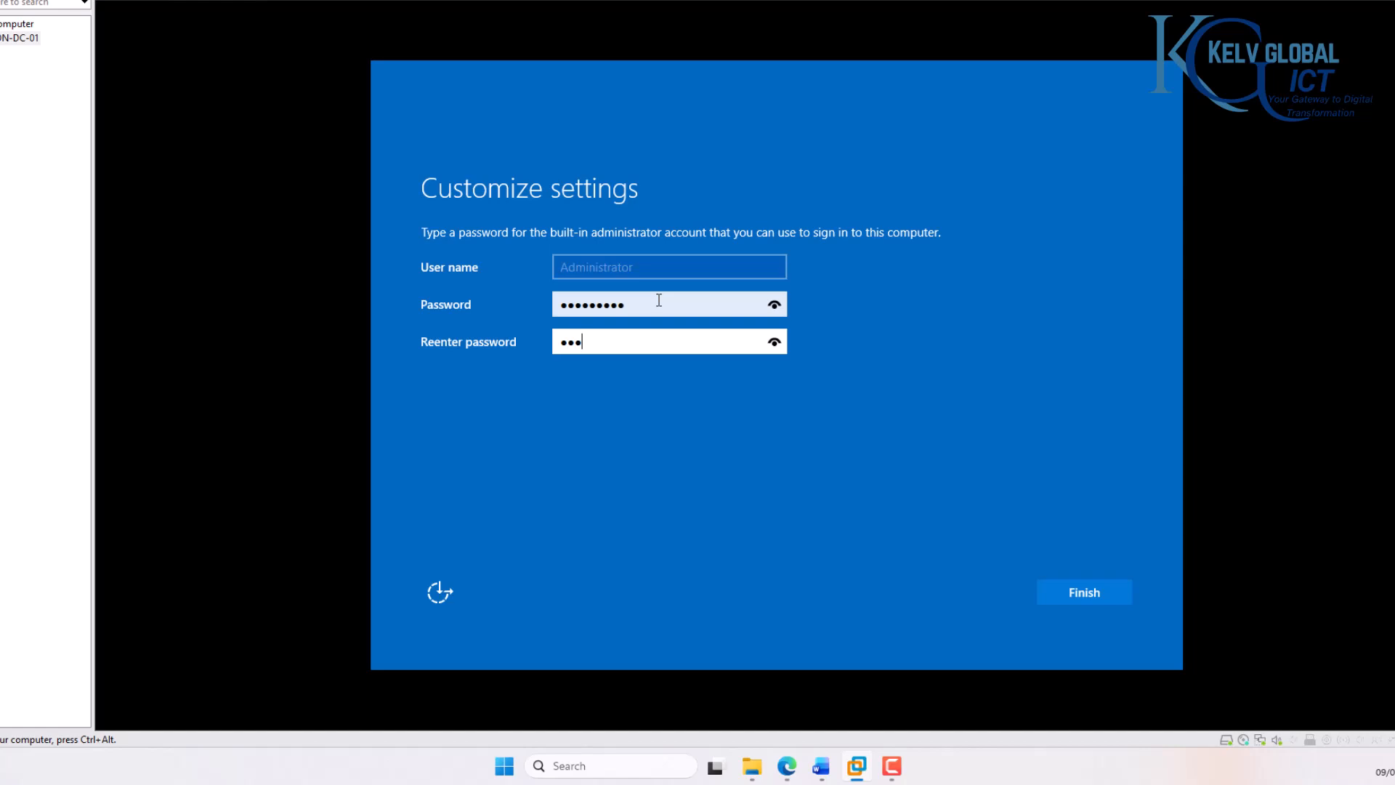
text(••)
key(Return)
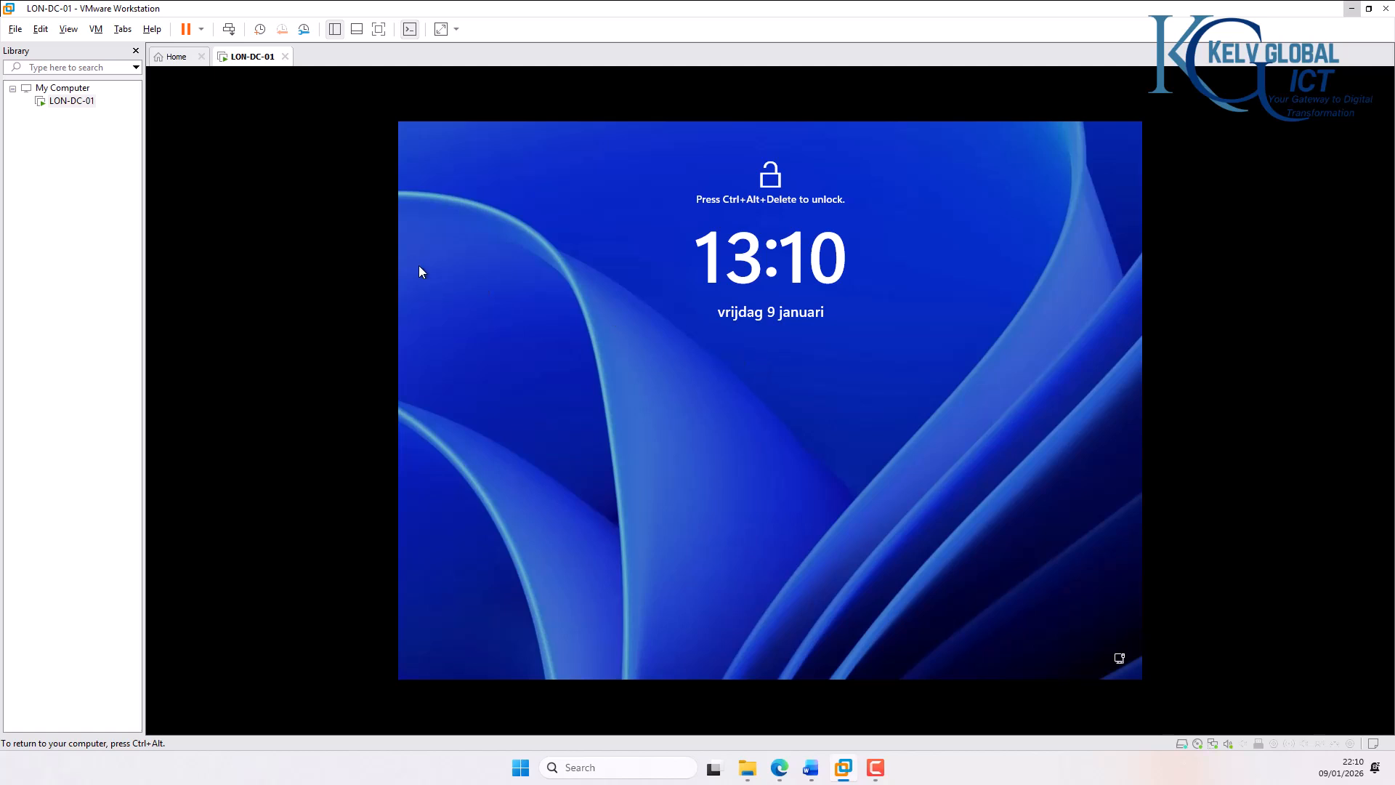
key(ctrl+alt)
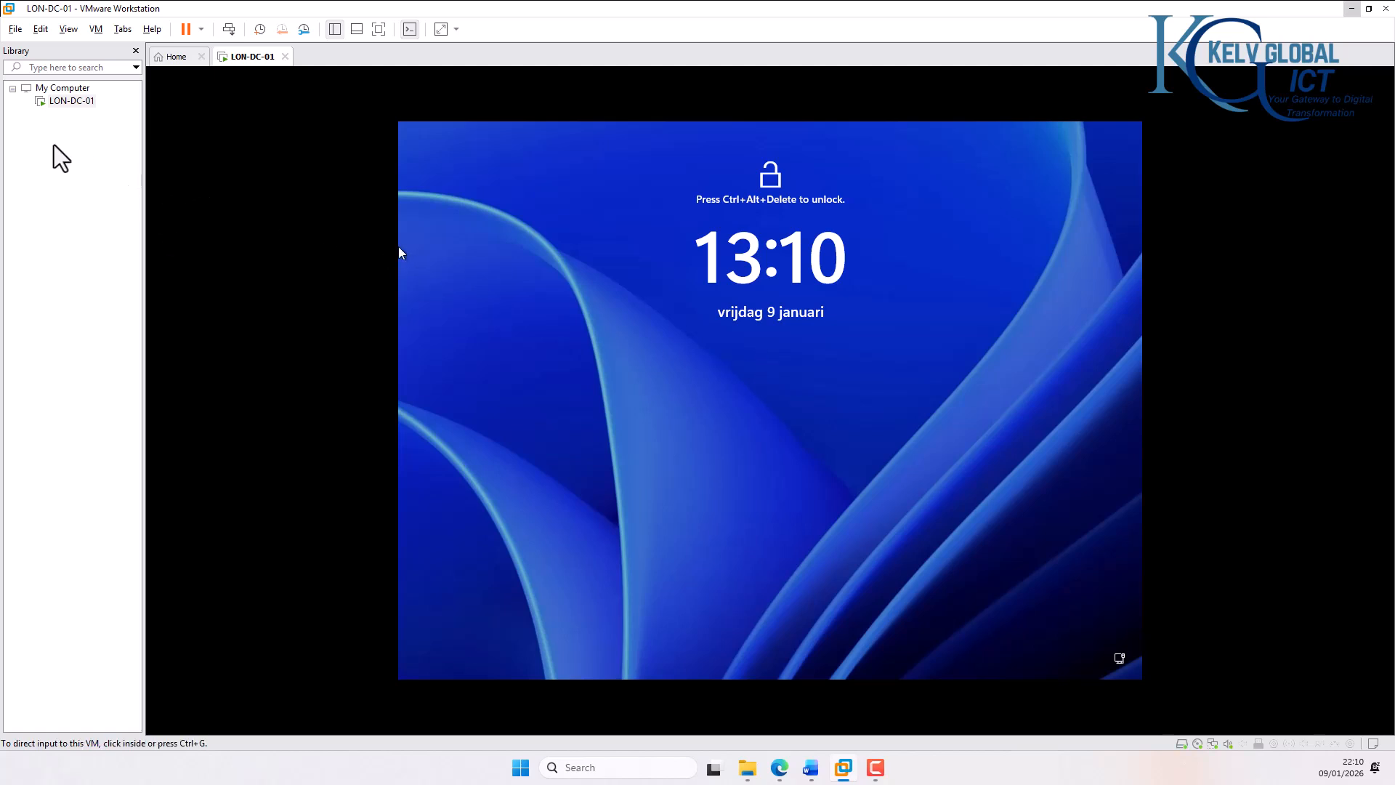